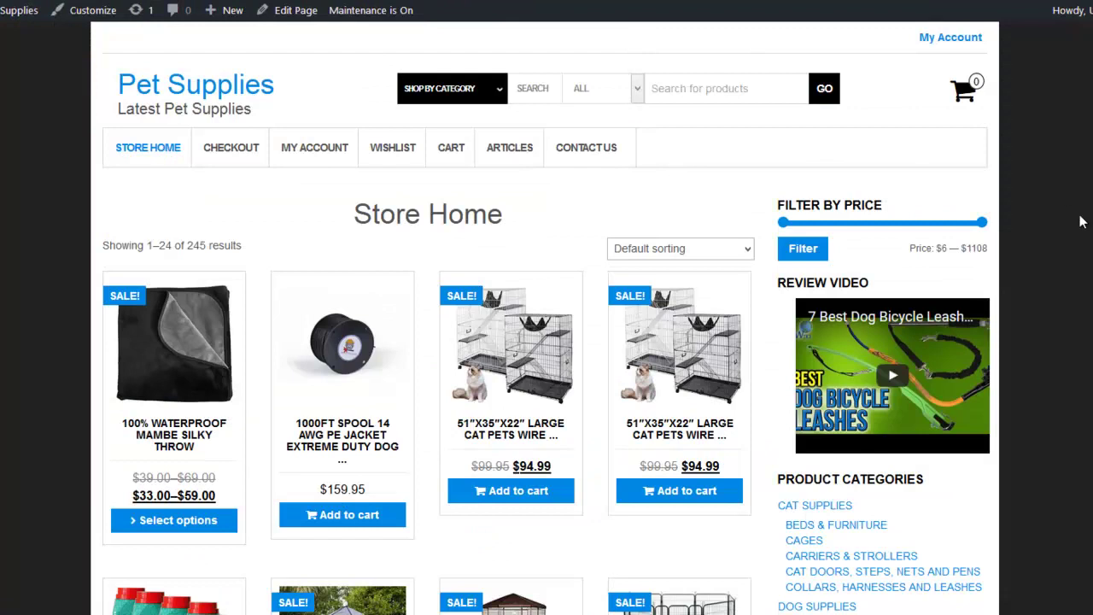
Scroll through the pet-supplies storefront product grid on the home page
scroll(1081, 221, down, 2)
scroll(1082, 222, down, 3)
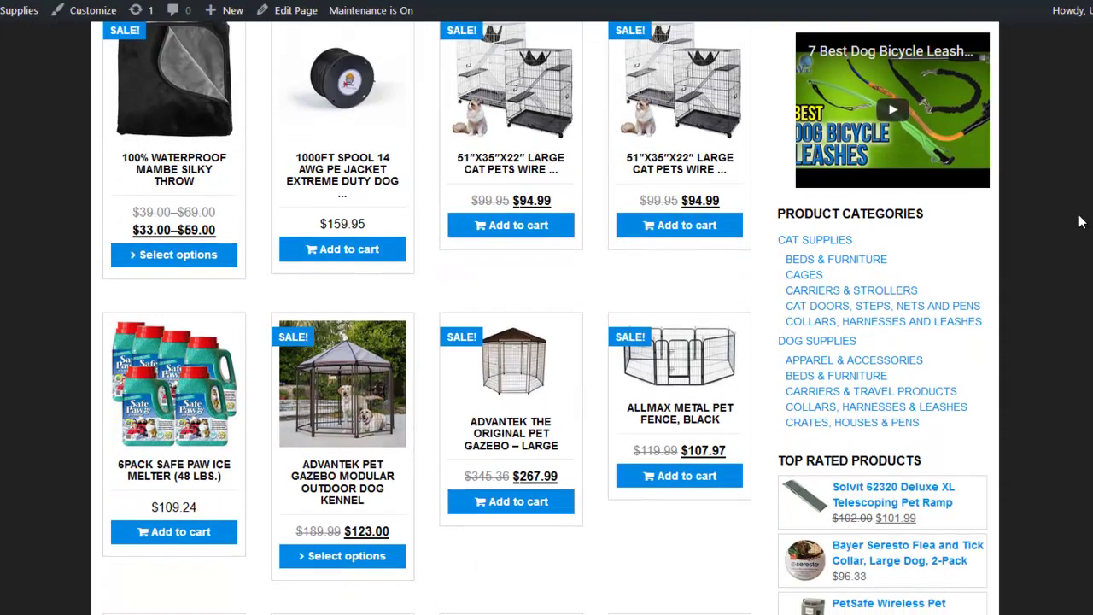
scroll(1082, 221, up, 2)
scroll(1082, 222, up, 1)
scroll(1081, 221, up, 2)
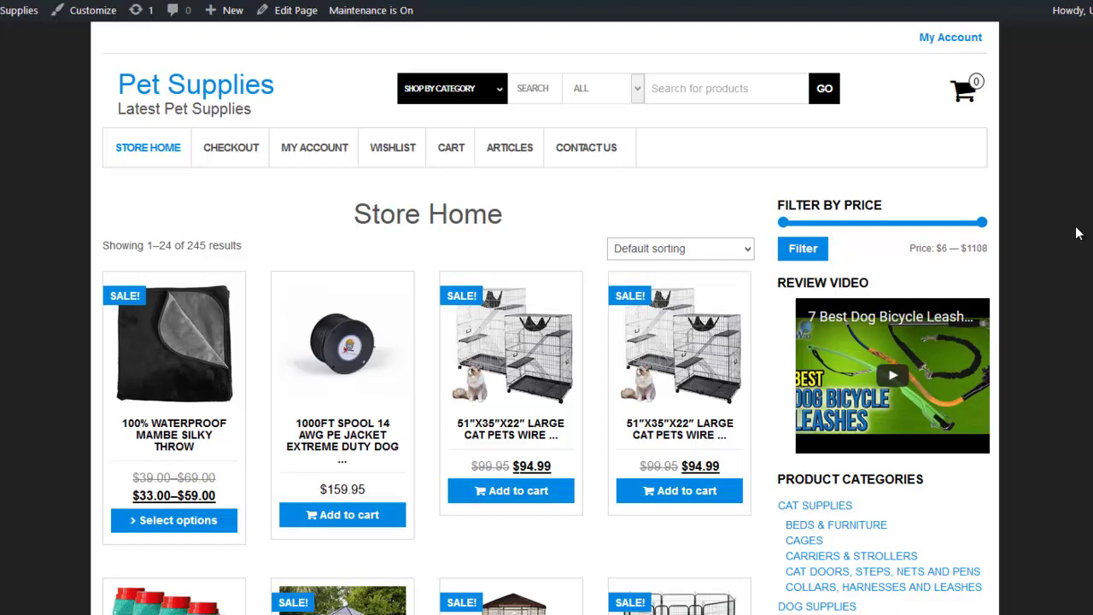
scroll(1077, 233, down, 2)
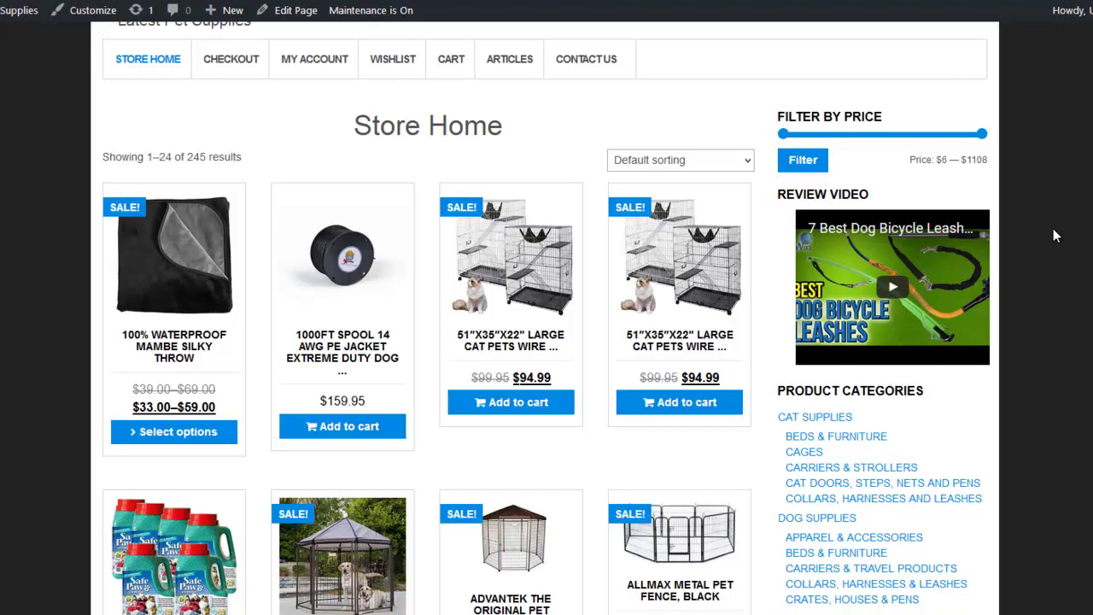
scroll(555, 342, down, 3)
mouse_move(511, 73)
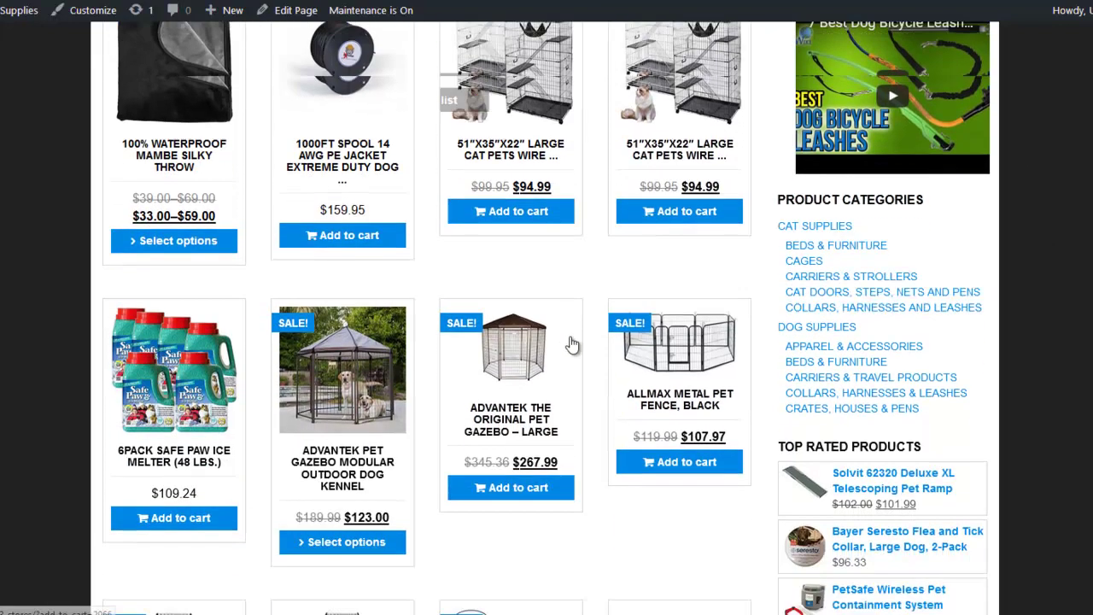
scroll(574, 330, up, 2)
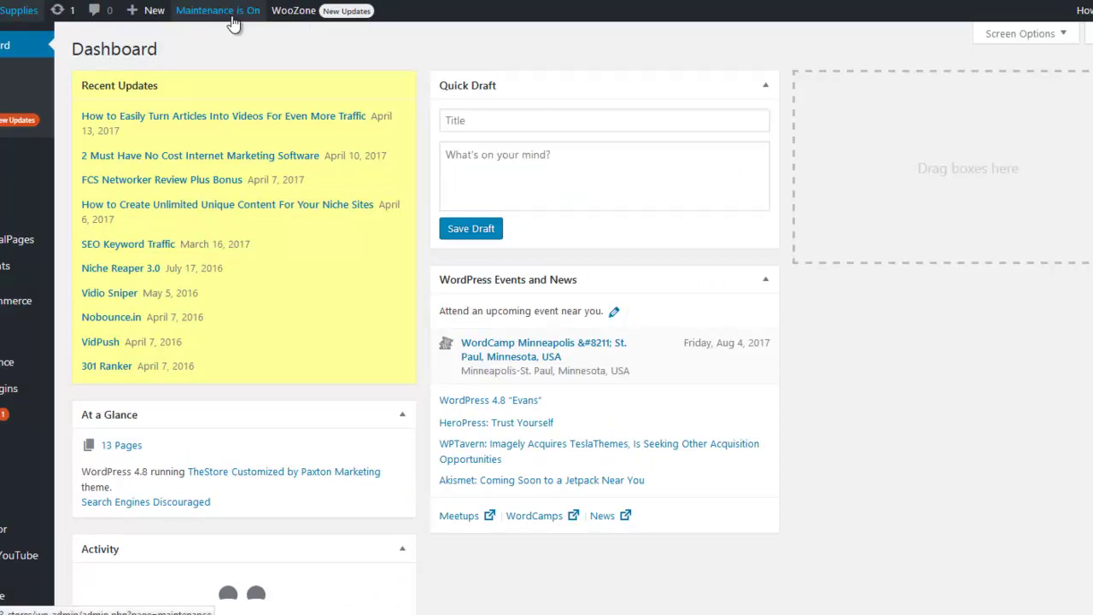
scroll(309, 76, down, 2)
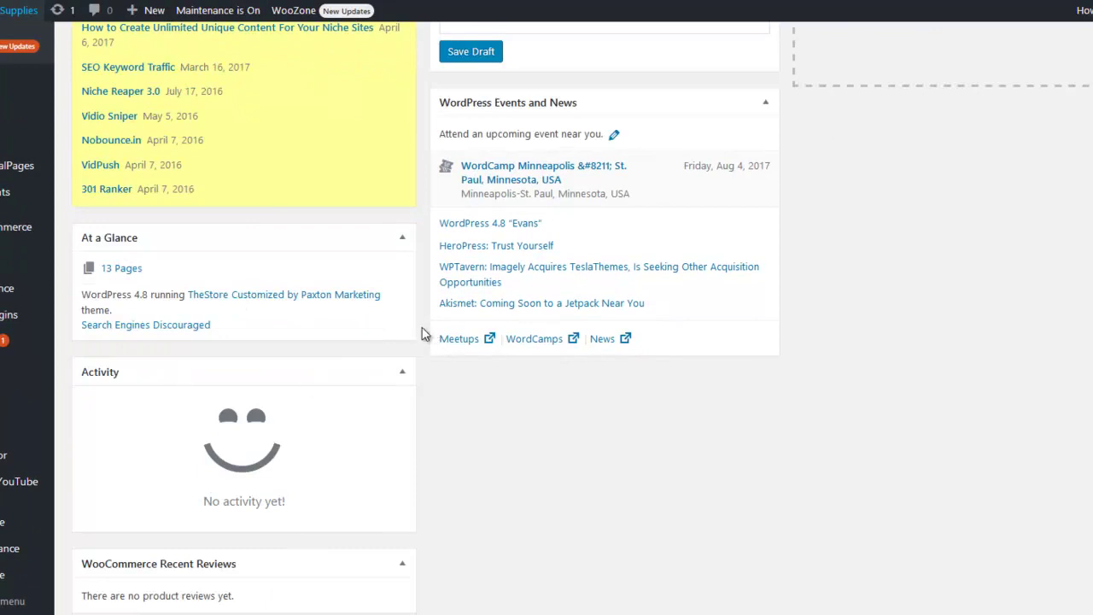
scroll(422, 334, up, 2)
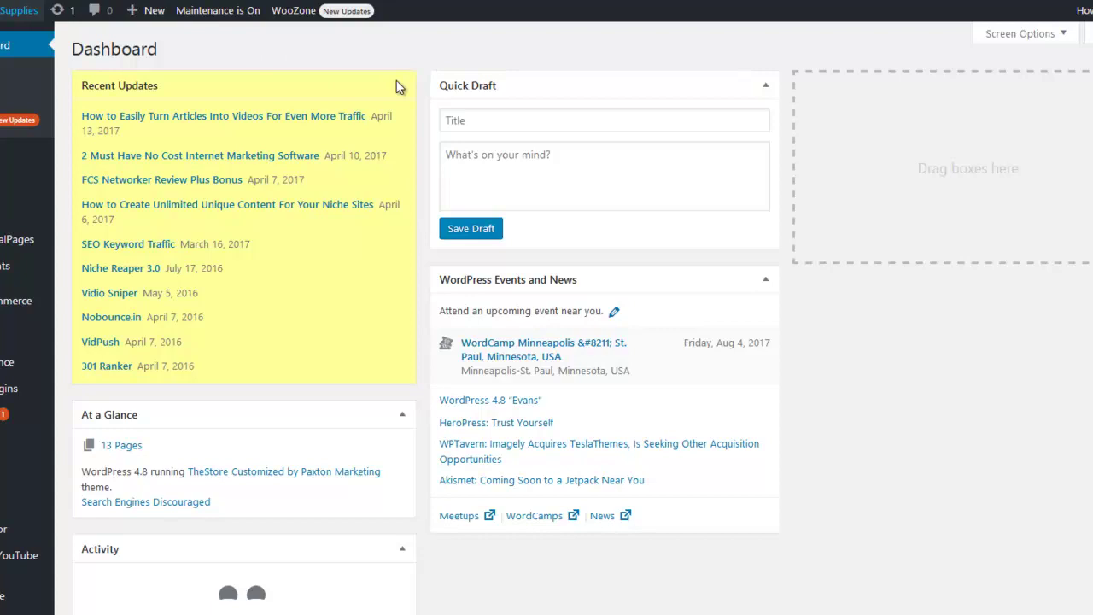
scroll(131, 405, down, 2)
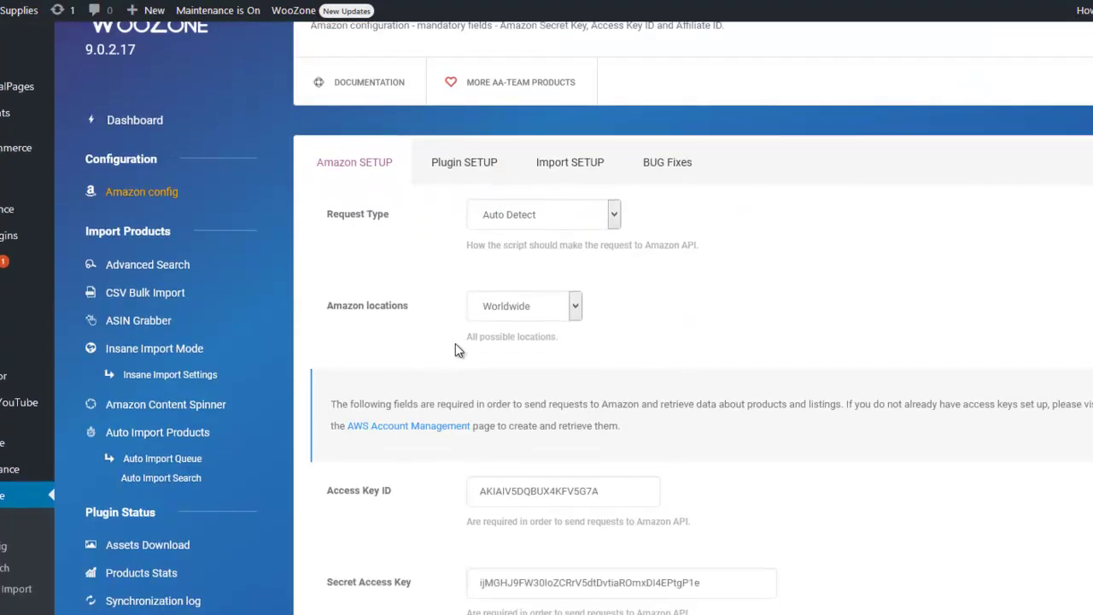
Select the Access Key ID and Secret Access Key values in WooZone's Amazon config
scroll(455, 347, down, 2)
drag(479, 386, 627, 390)
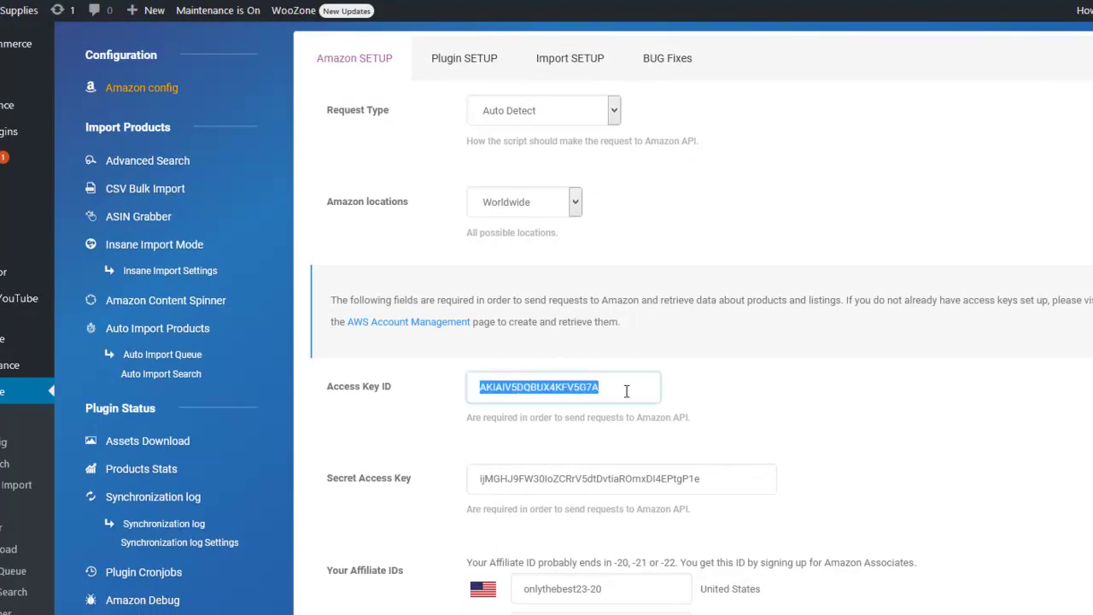
scroll(586, 393, down, 1)
scroll(586, 398, down, 2)
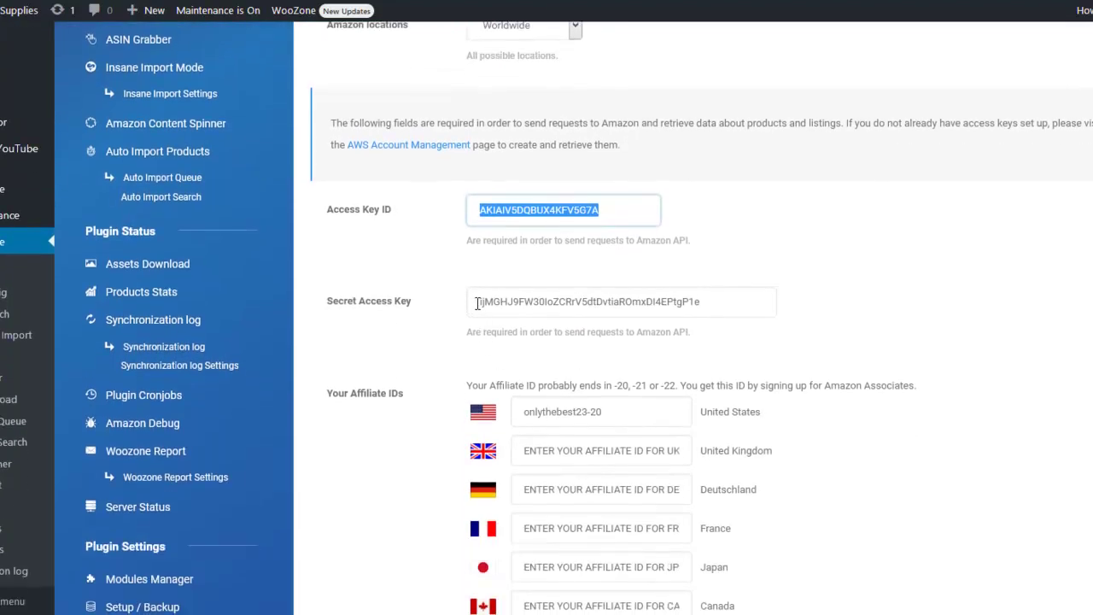
drag(479, 300, 713, 306)
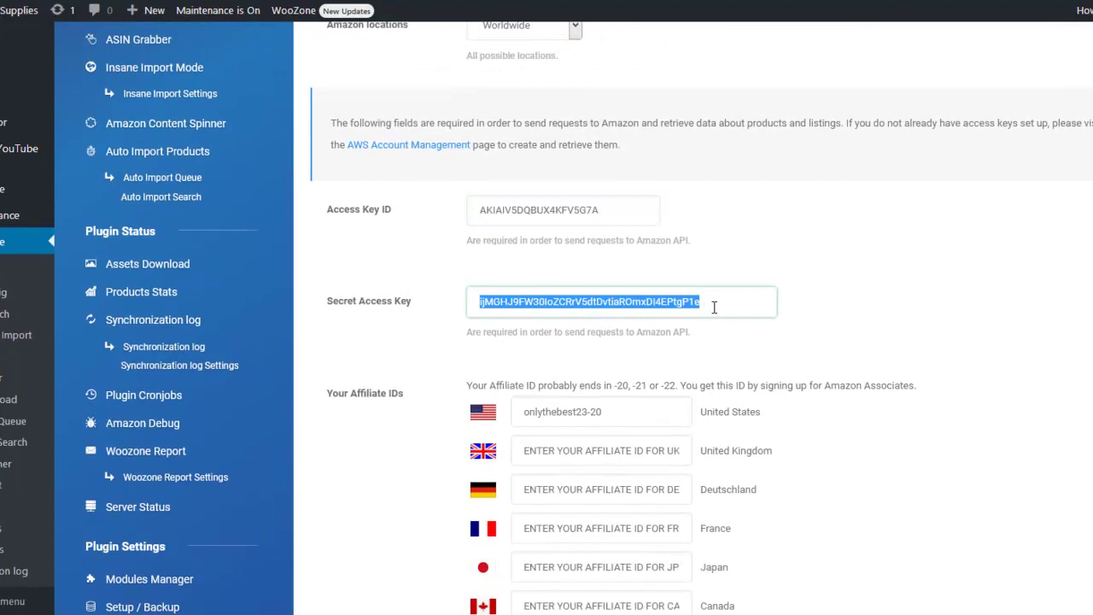
scroll(781, 282, down, 1)
Check the United States affiliate ID and review the remaining Amazon settings
click(633, 330)
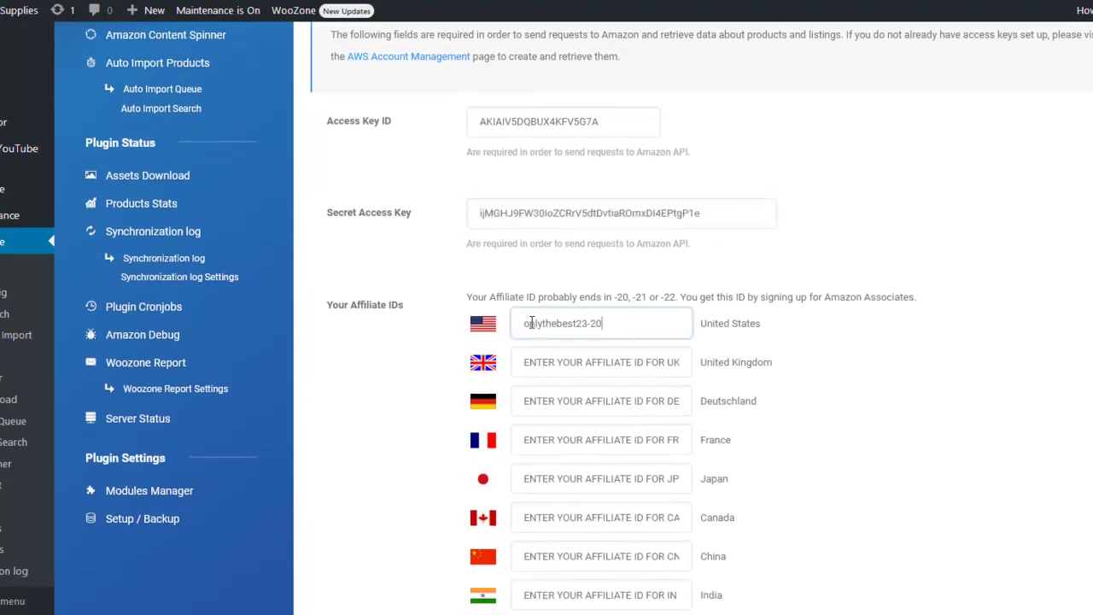
scroll(484, 432, down, 1)
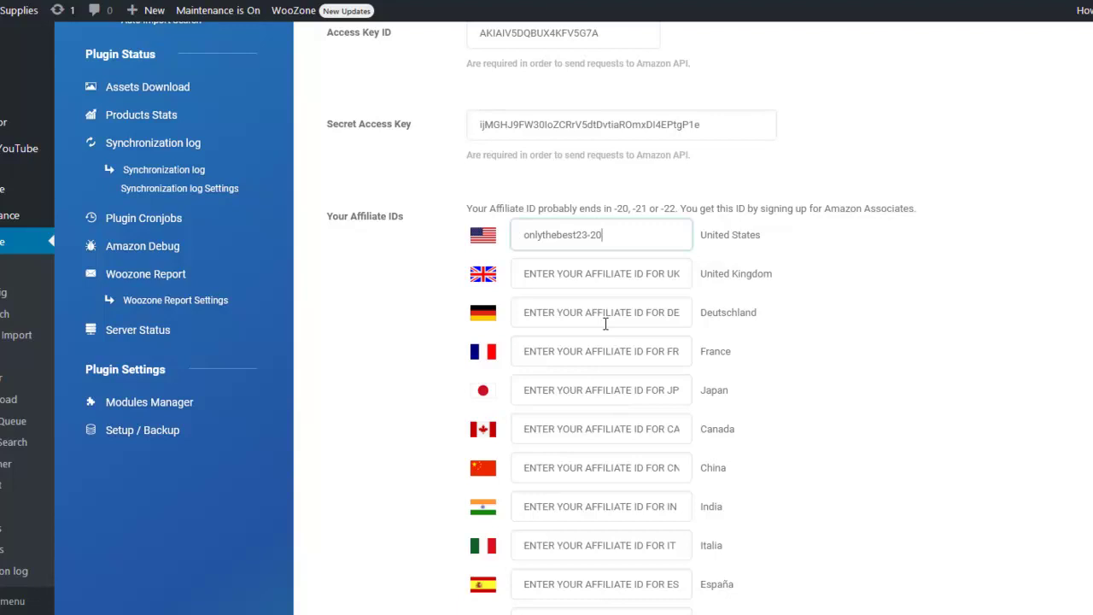
scroll(859, 385, down, 2)
scroll(872, 382, down, 3)
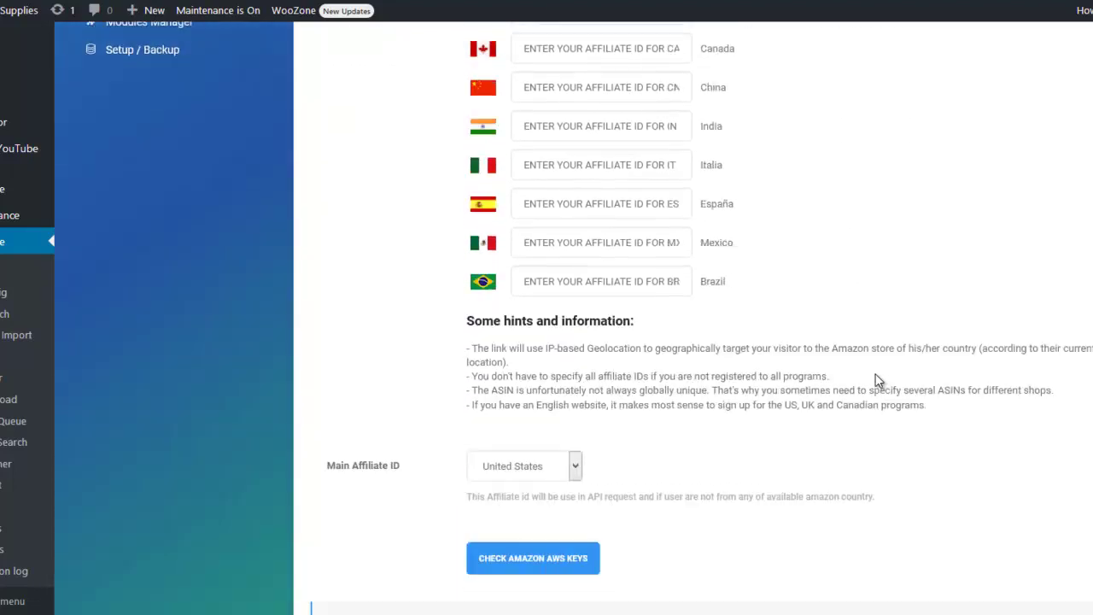
scroll(877, 381, down, 1)
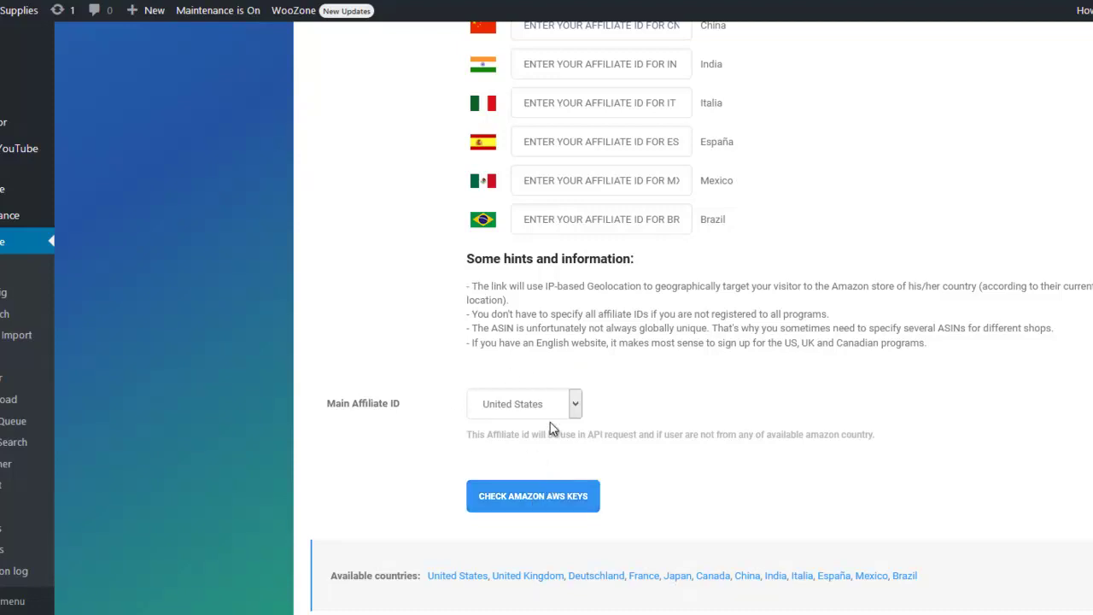
scroll(551, 427, down, 2)
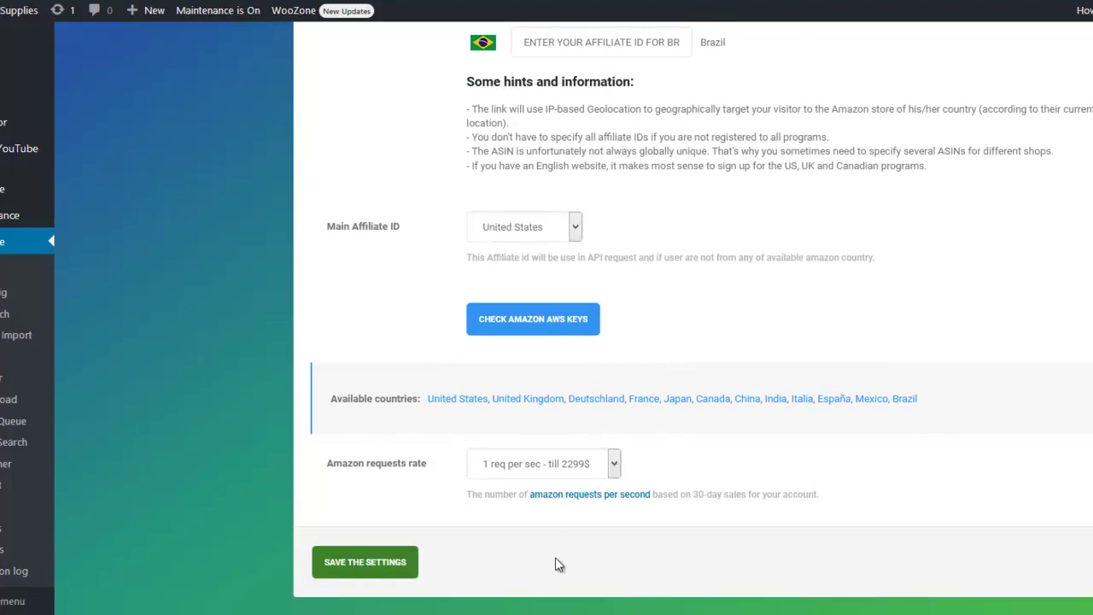
scroll(859, 483, up, 1)
scroll(871, 453, up, 2)
scroll(881, 425, up, 4)
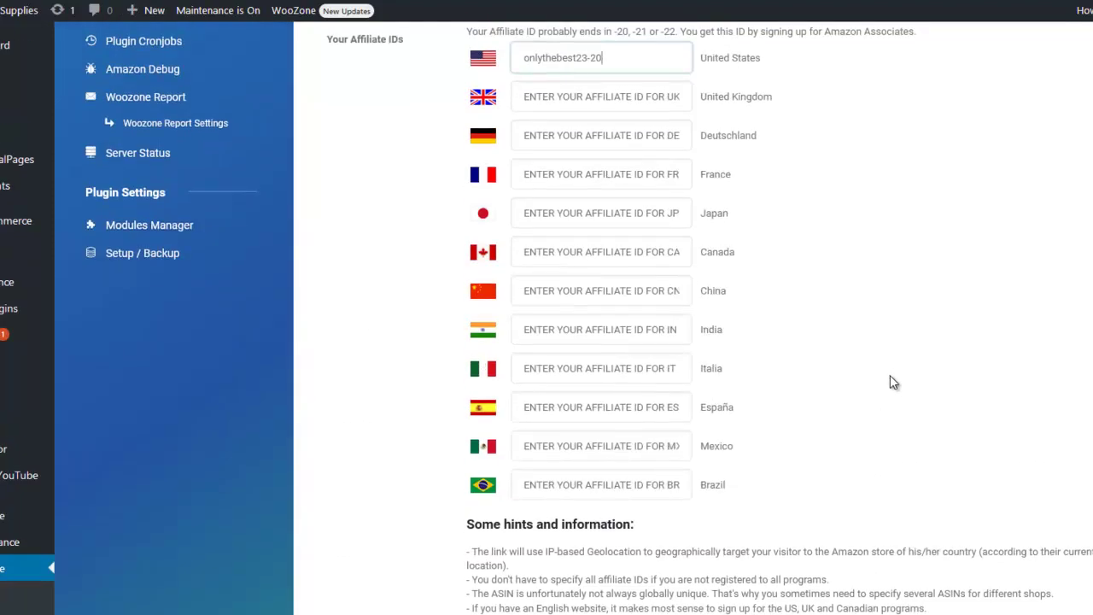
scroll(884, 381, up, 5)
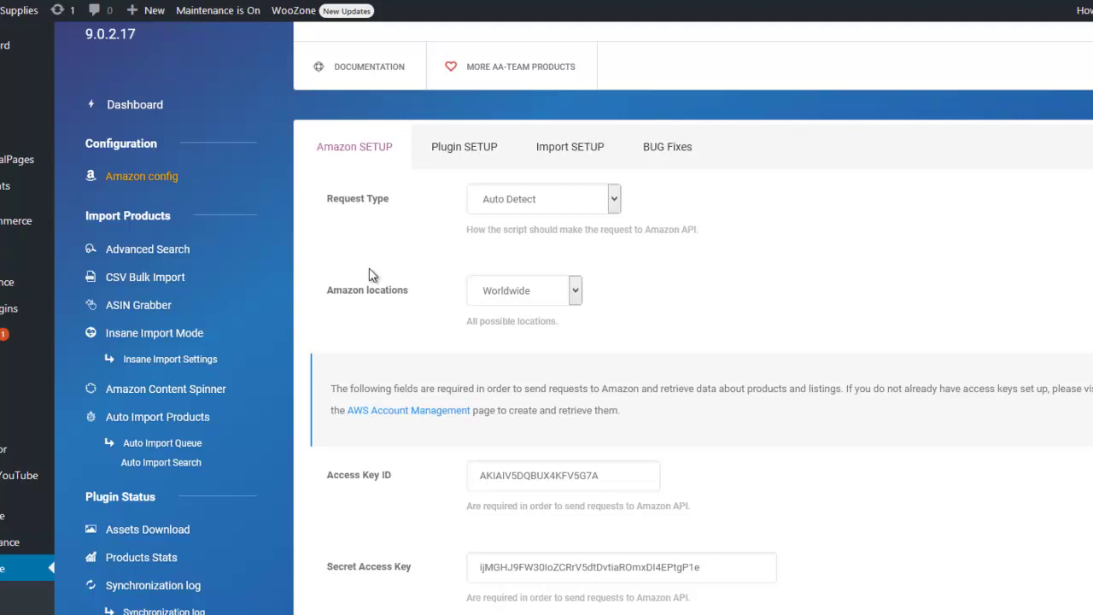
mouse_move(16, 248)
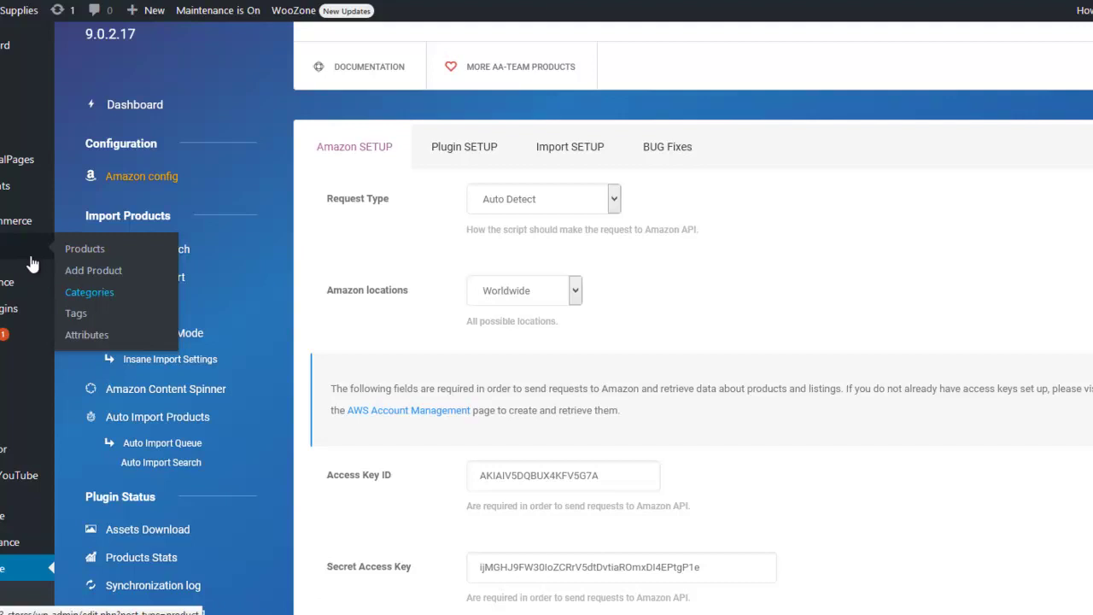
Open Products > Categories and browse Cat Supplies, Dog Supplies and their subcategories
click(76, 299)
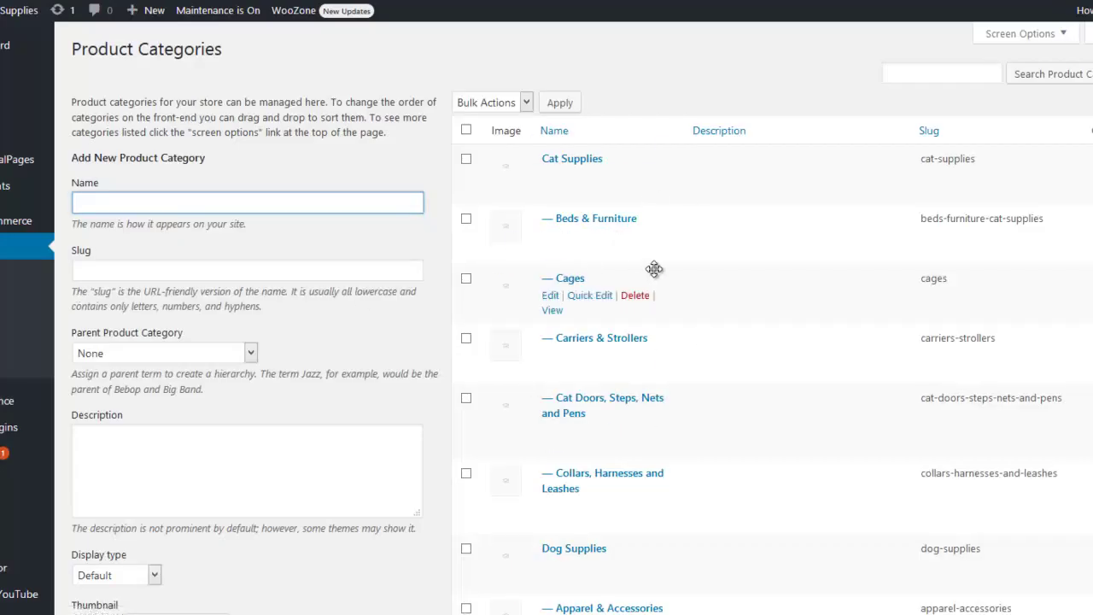
scroll(655, 269, down, 1)
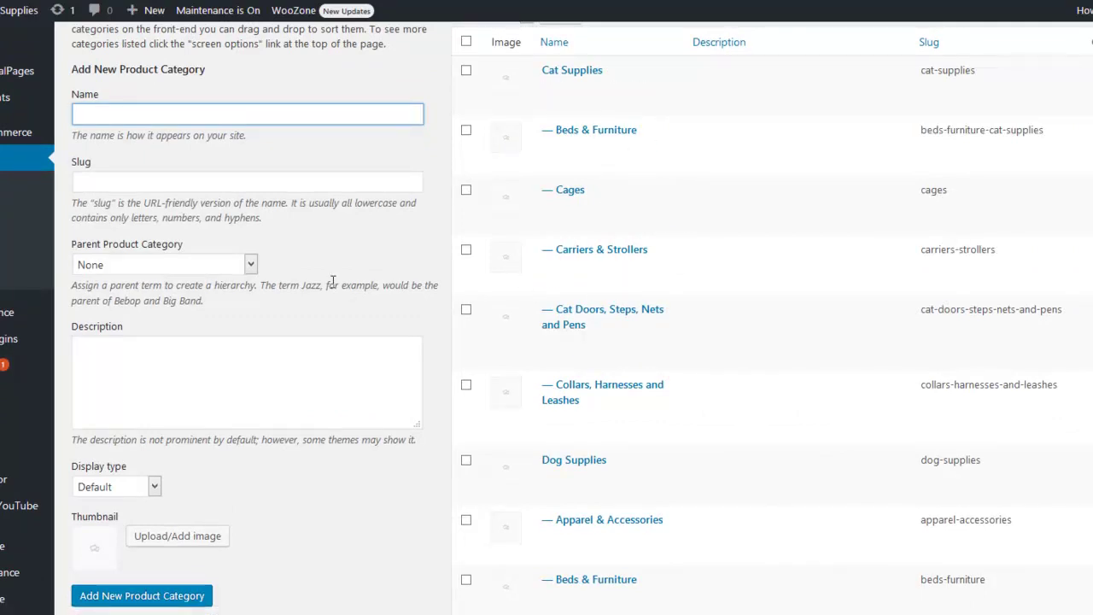
scroll(239, 376, down, 2)
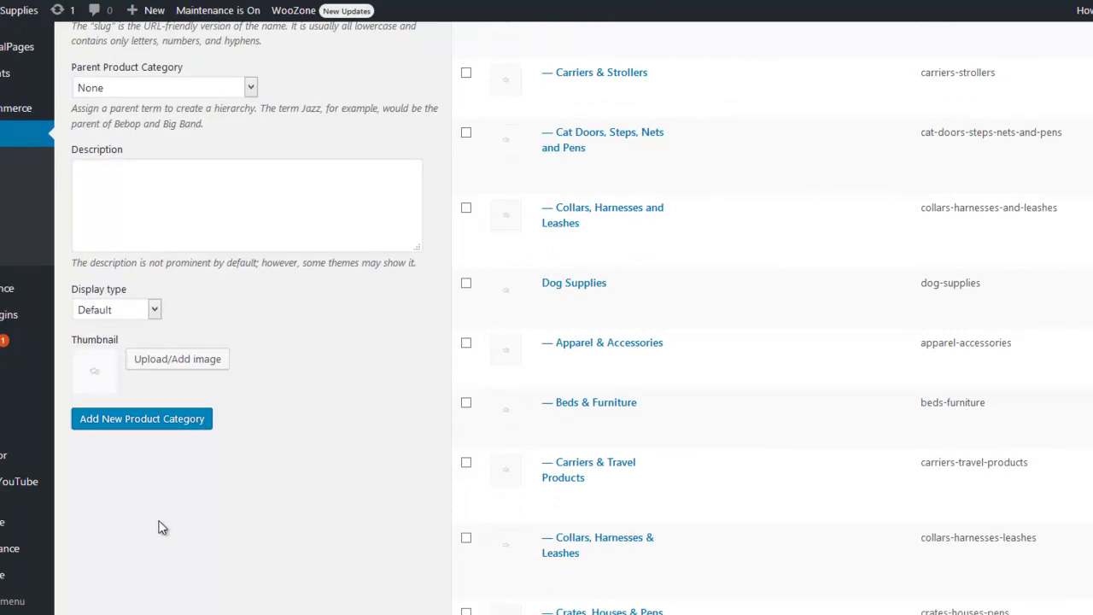
mouse_move(17, 575)
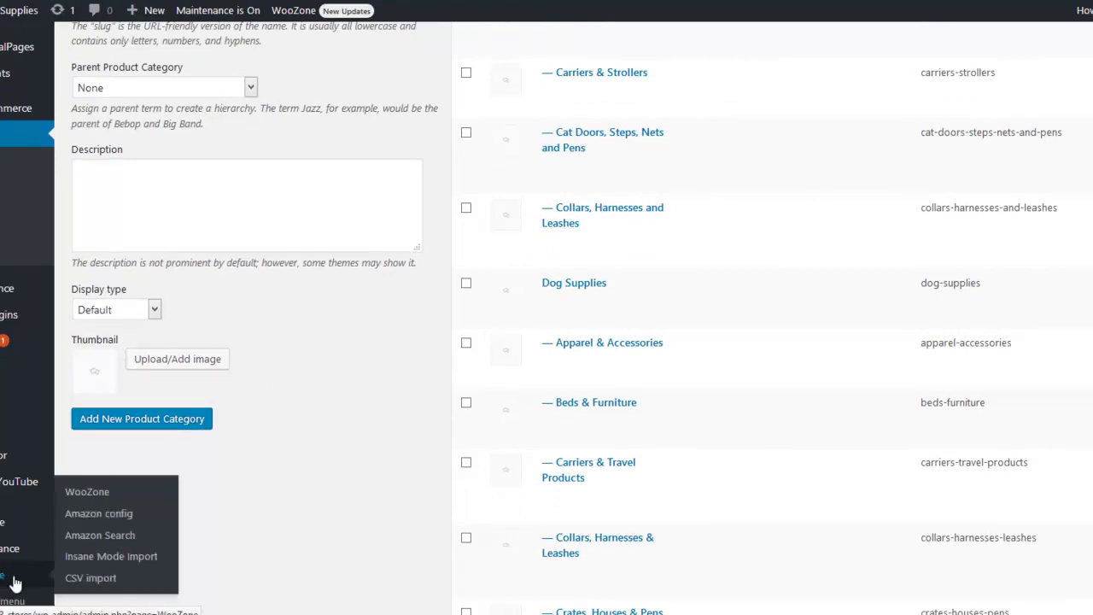
Open WooZone's Insane Import Mode and set the Amazon search category to Pet Supplies
click(94, 566)
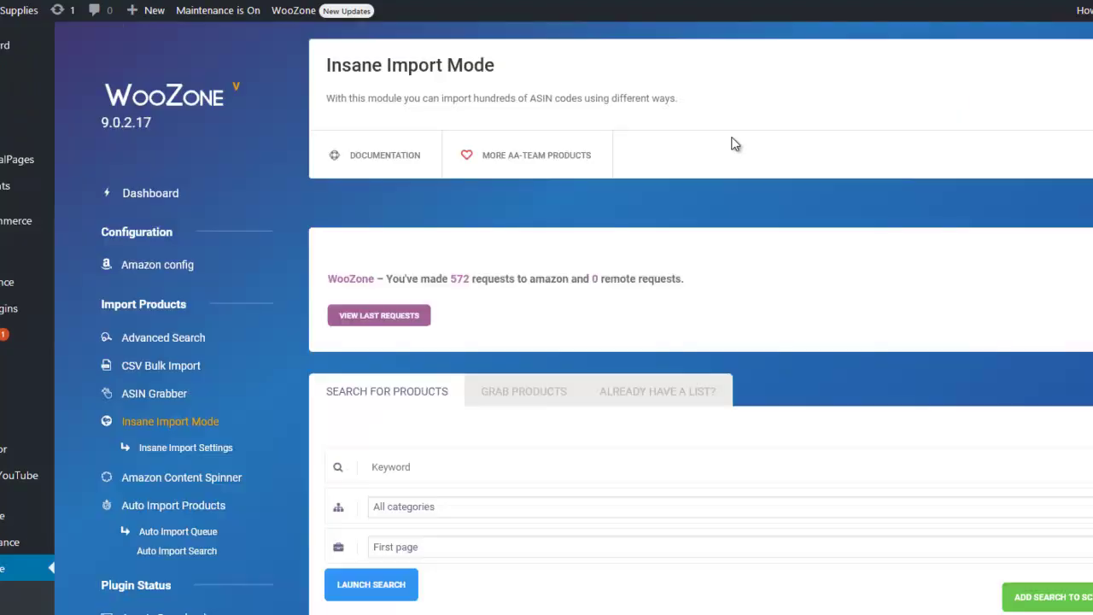
scroll(907, 356, down, 1)
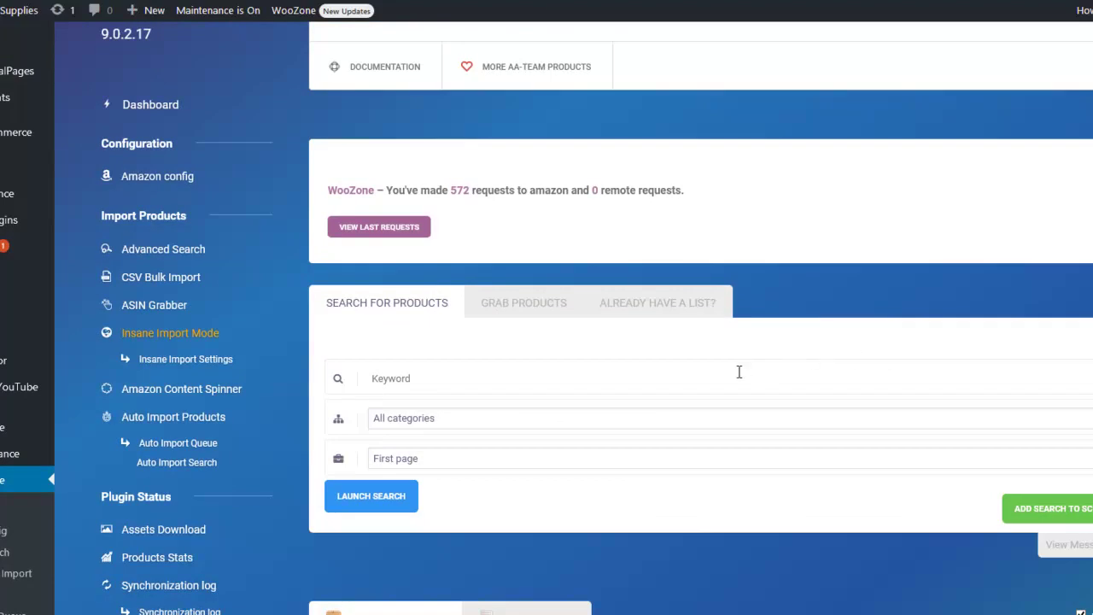
scroll(729, 376, down, 1)
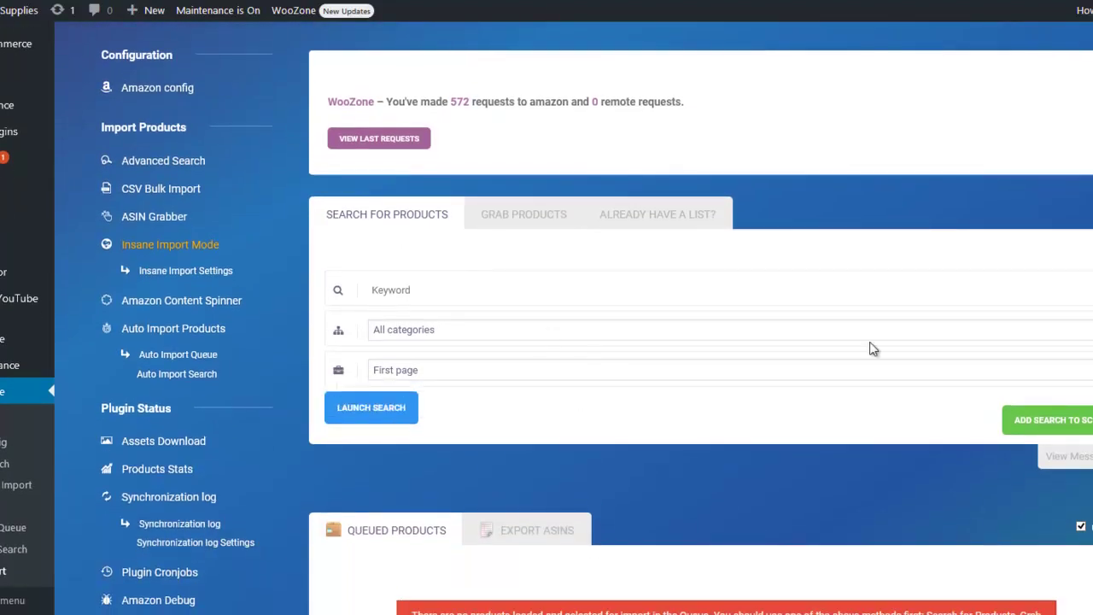
click(401, 292)
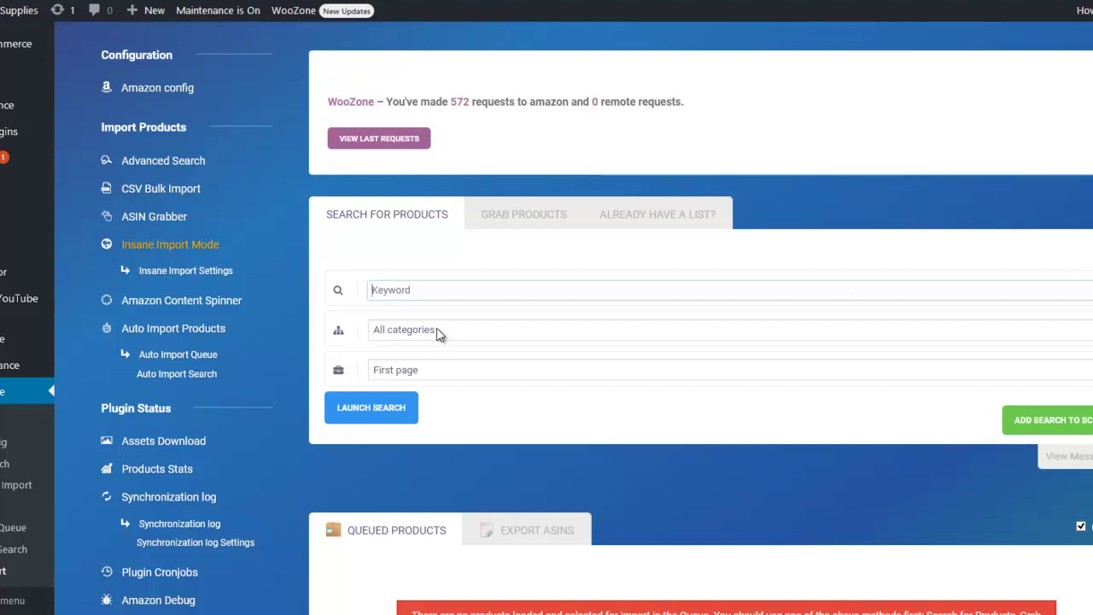
click(1085, 330)
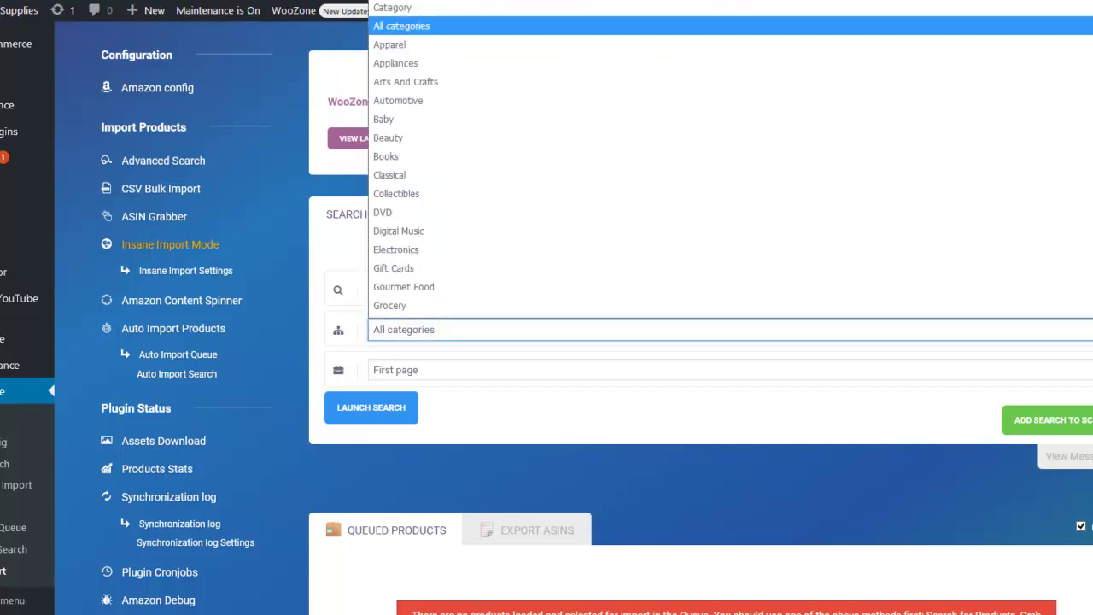
scroll(945, 246, down, 1)
scroll(615, 137, down, 5)
scroll(610, 176, down, 4)
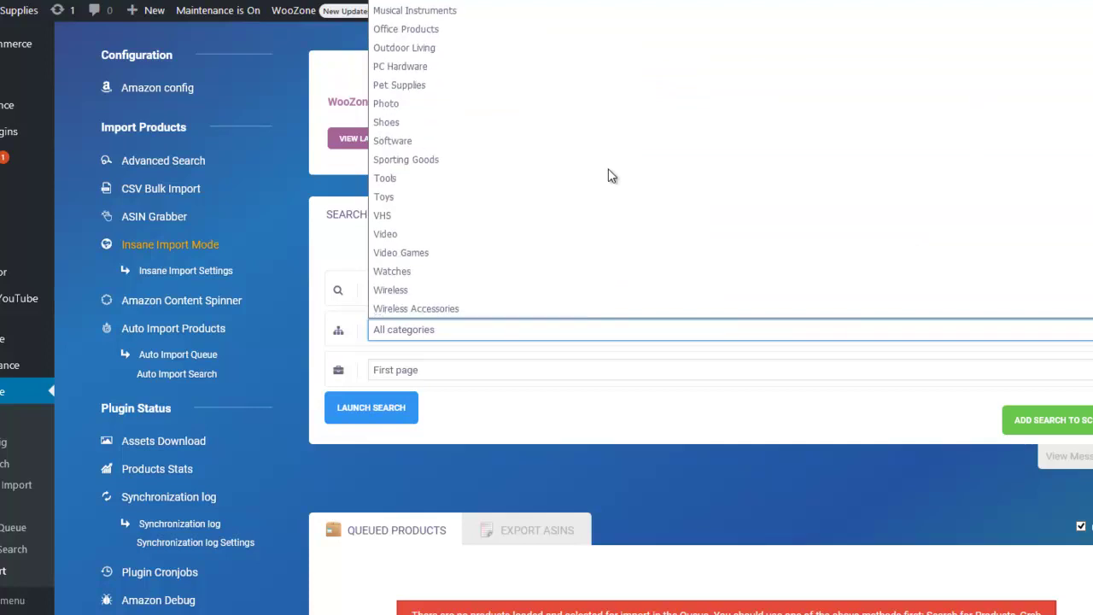
scroll(479, 165, up, 1)
click(453, 163)
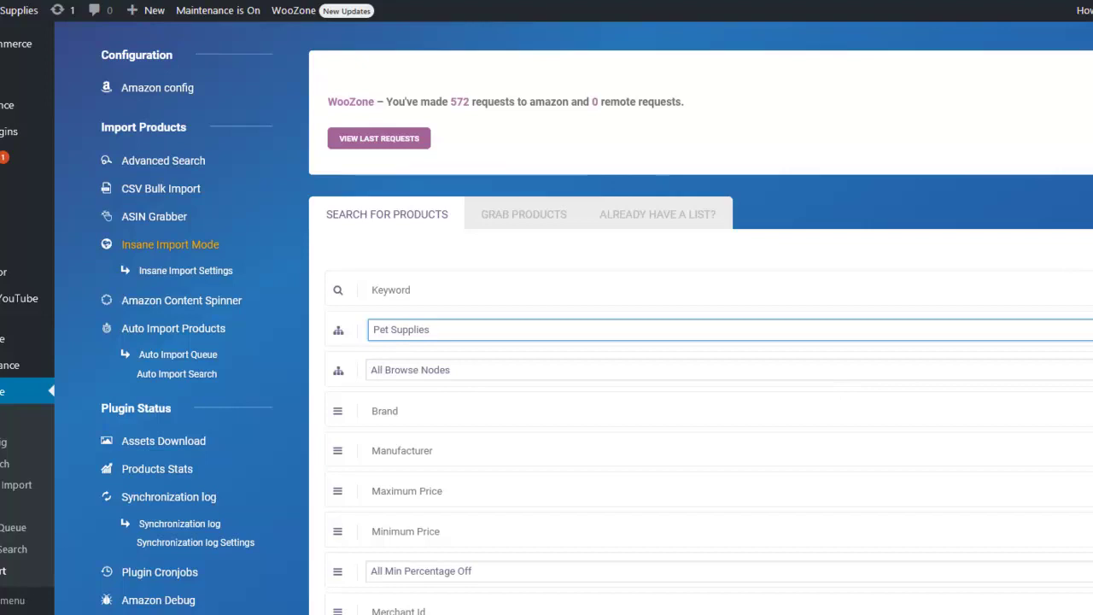
Set the browse node type to Categories and choose Dogs as the browse node
click(811, 370)
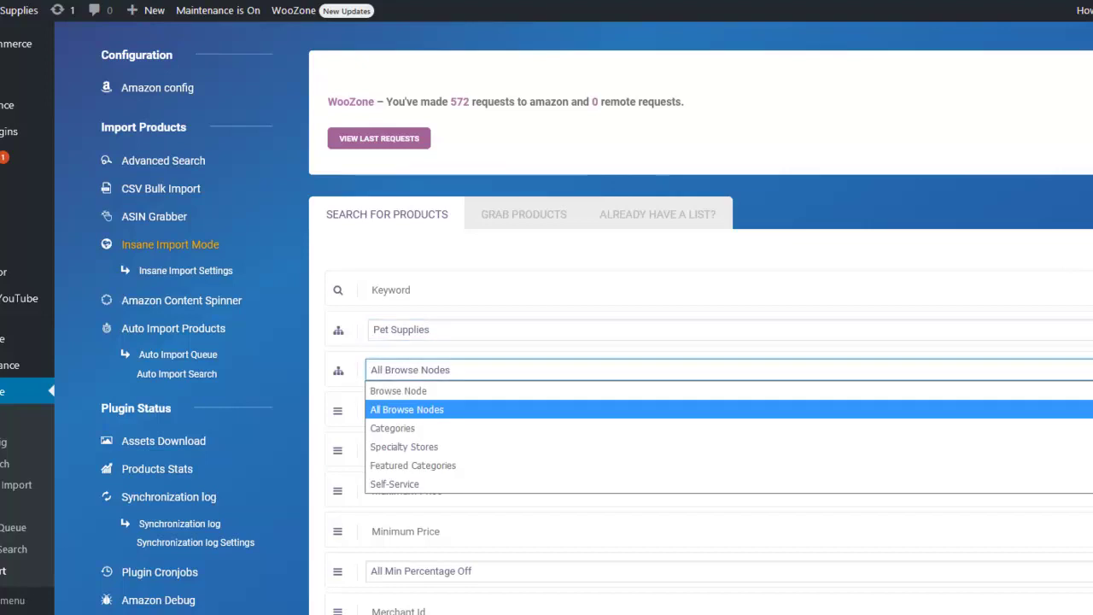
click(401, 428)
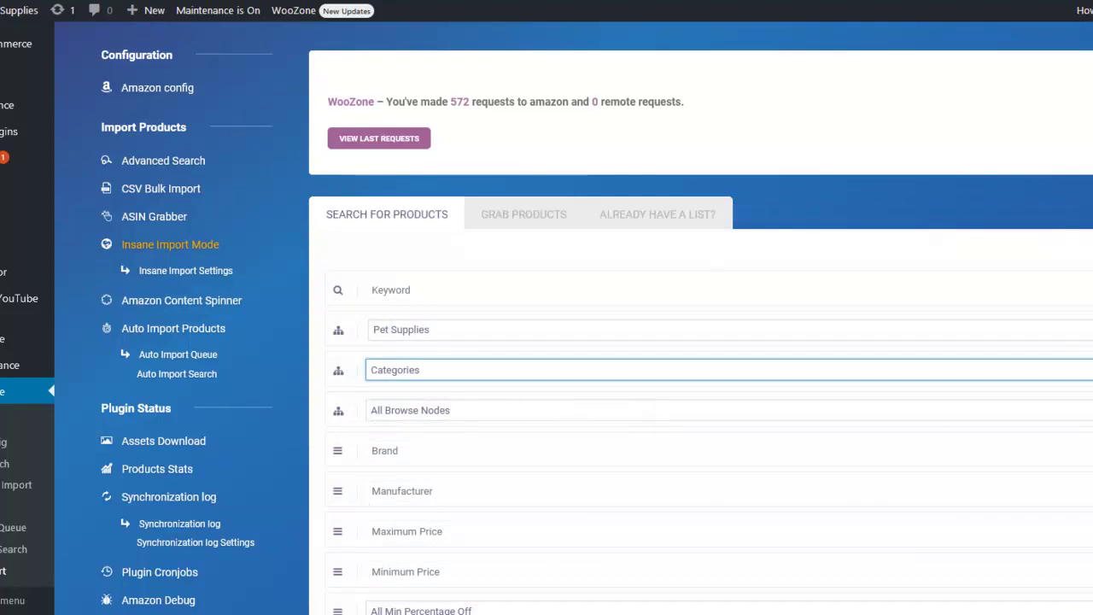
click(726, 409)
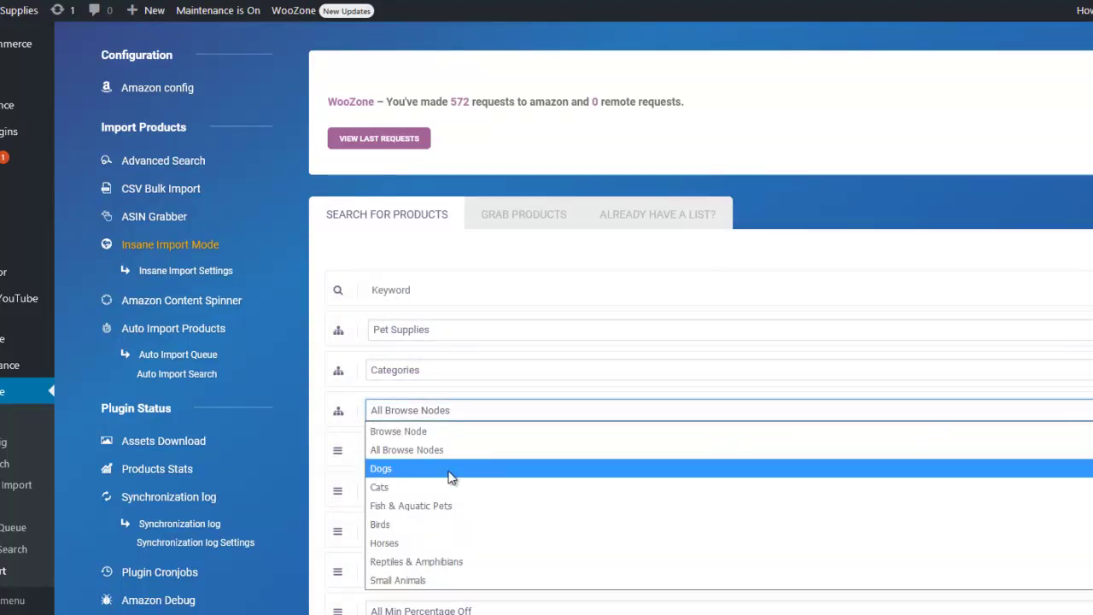
click(389, 468)
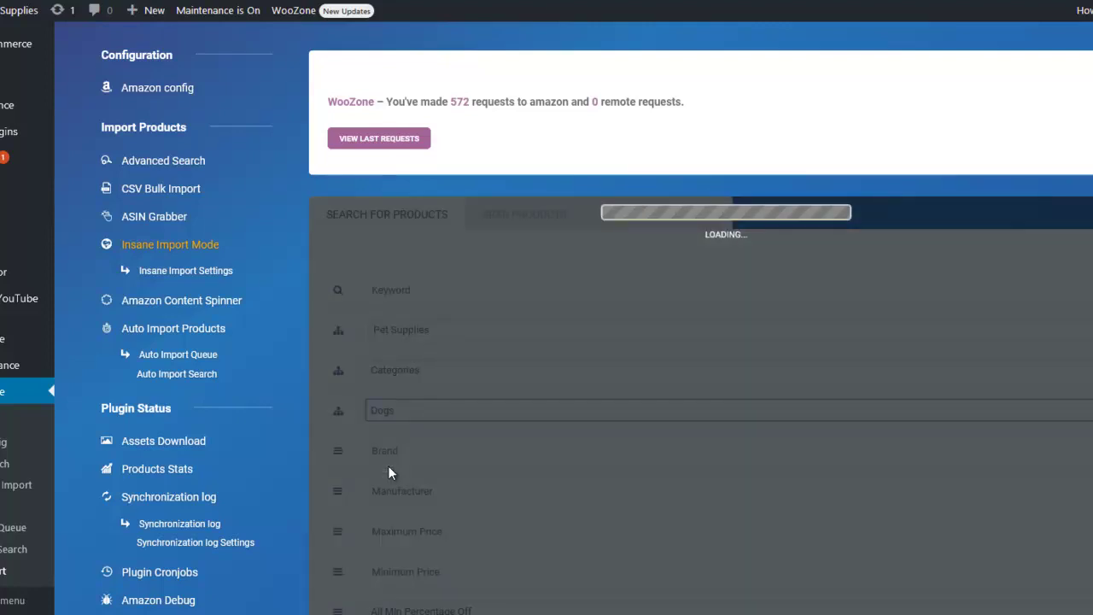
scroll(580, 470, down, 1)
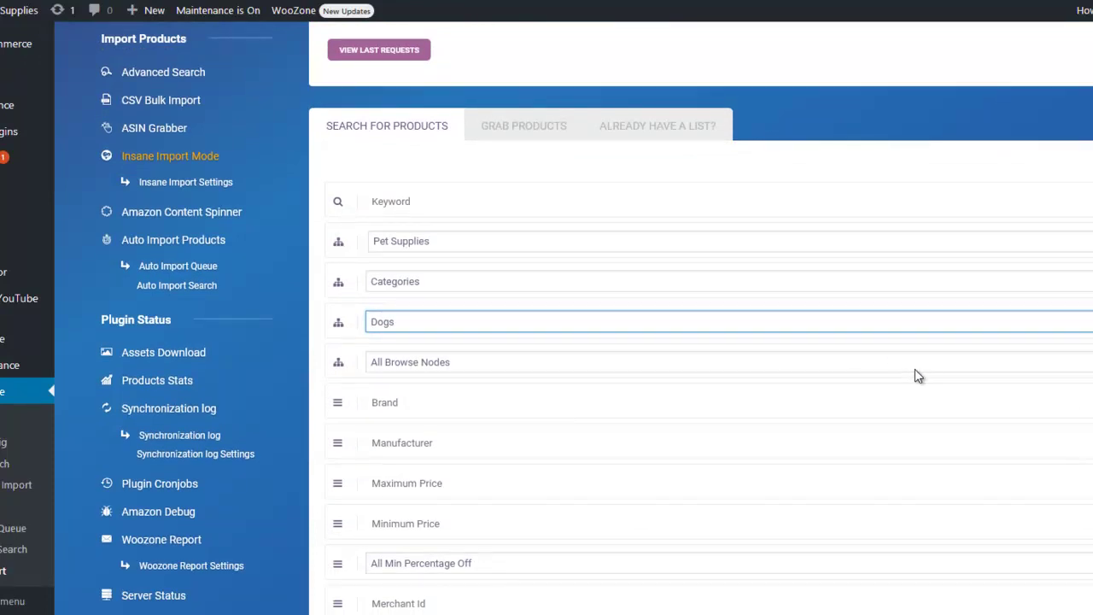
scroll(917, 376, down, 2)
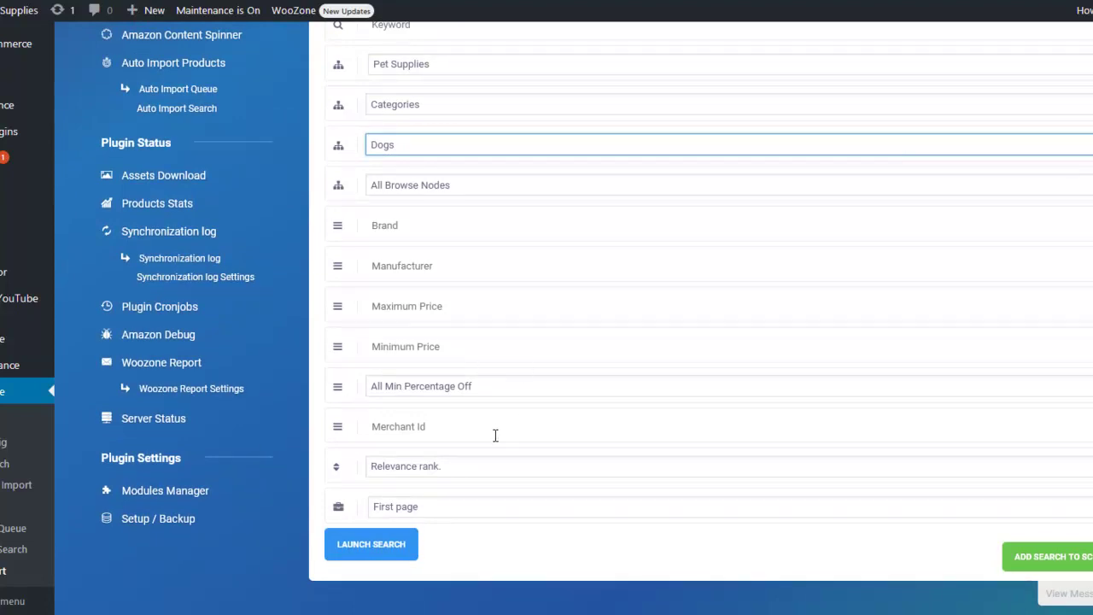
scroll(500, 431, down, 1)
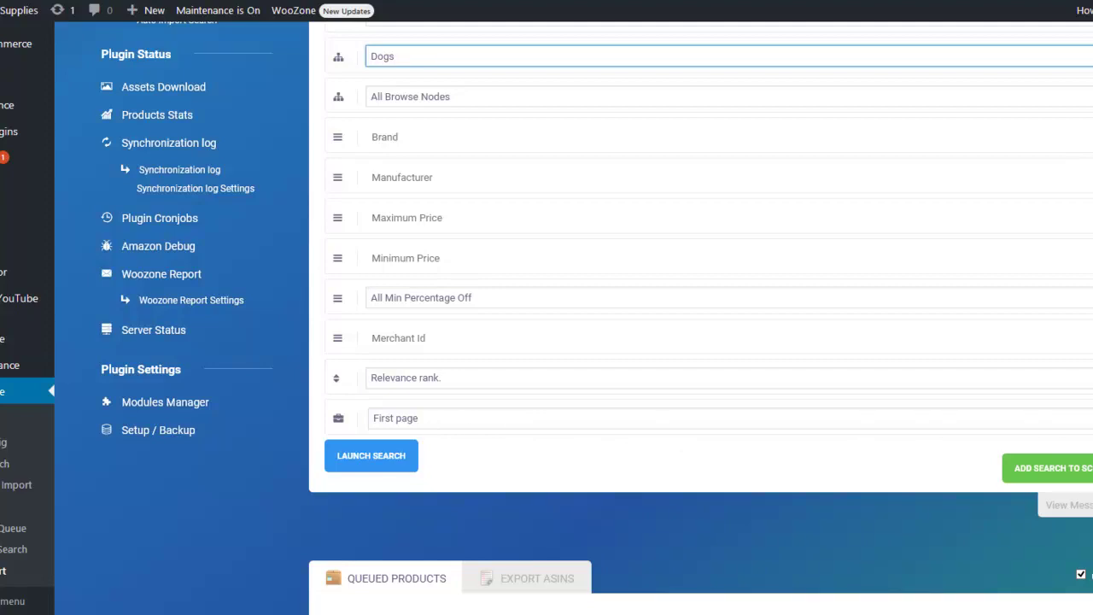
scroll(863, 427, down, 2)
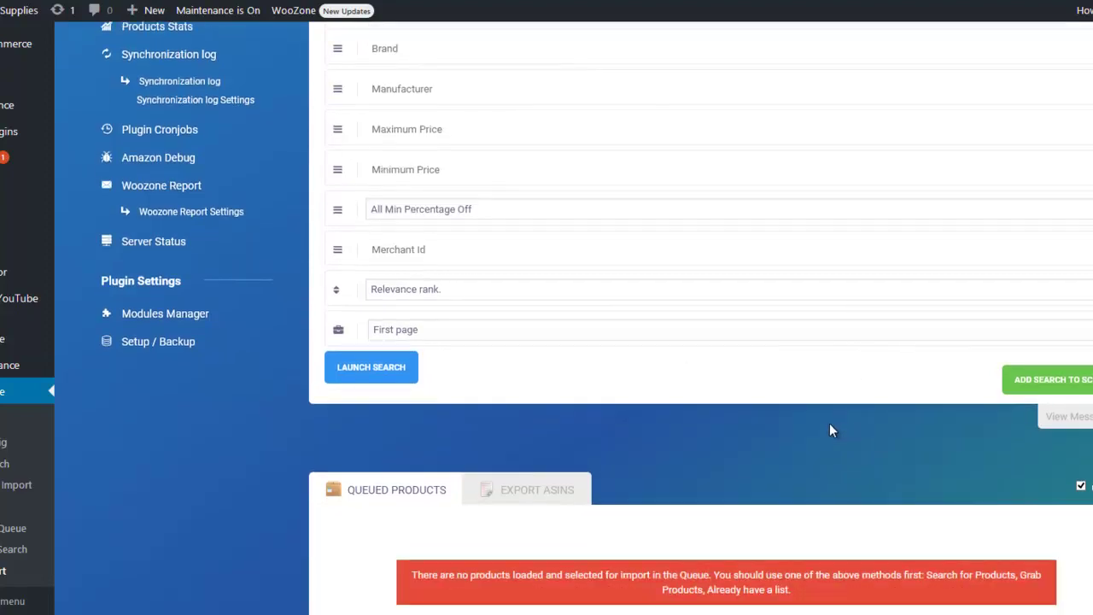
scroll(830, 427, up, 2)
scroll(680, 466, up, 2)
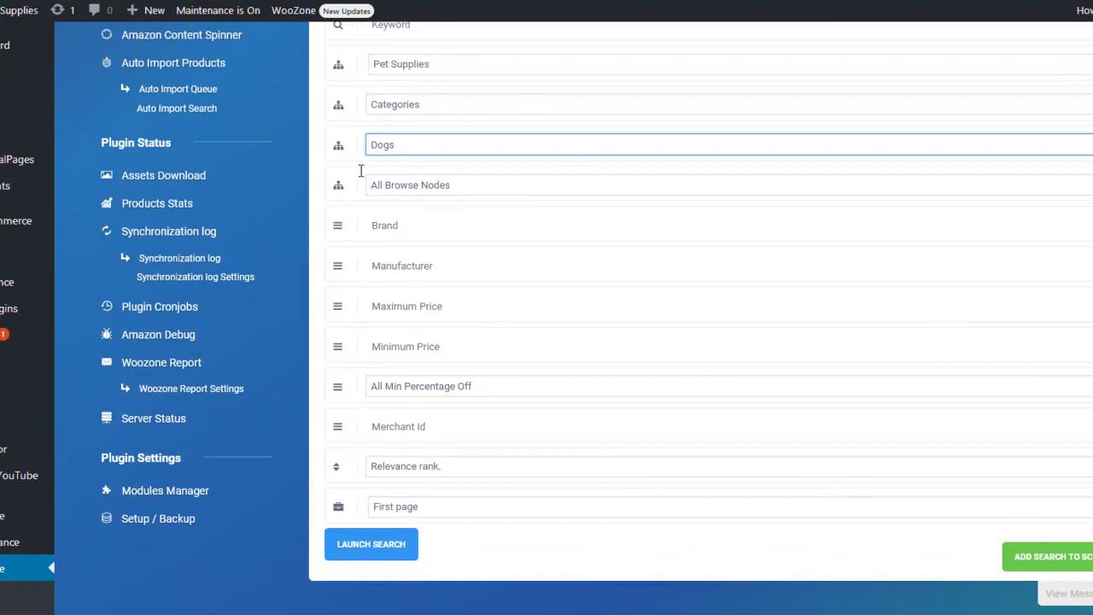
scroll(504, 231, up, 1)
scroll(505, 288, up, 1)
scroll(501, 341, down, 2)
scroll(500, 341, down, 2)
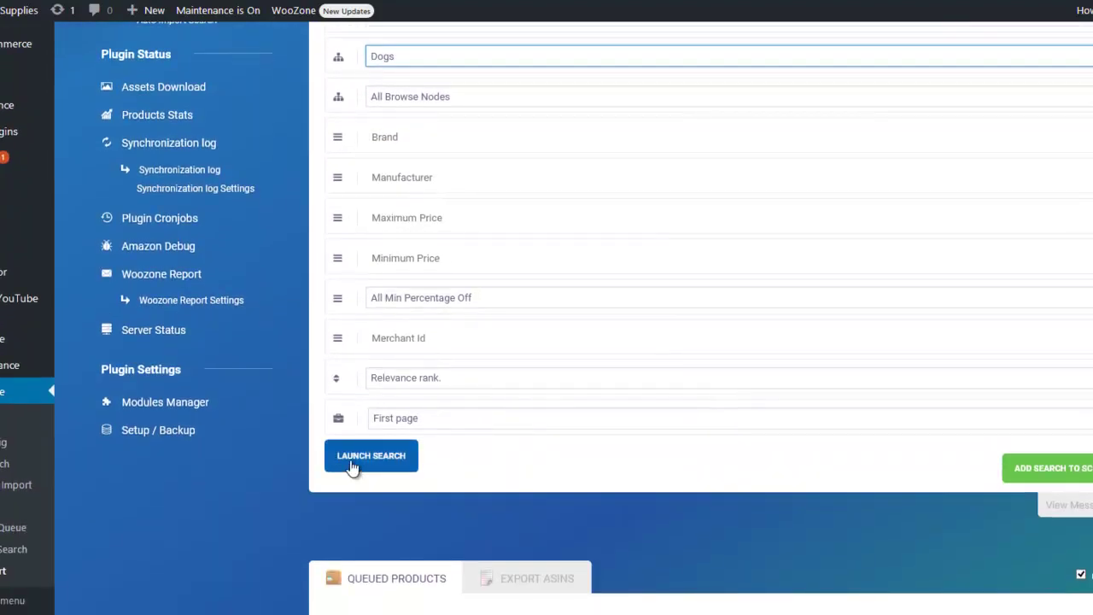
Launch the Pet Supplies/Dogs search and review the ten queued Amazon products
click(351, 461)
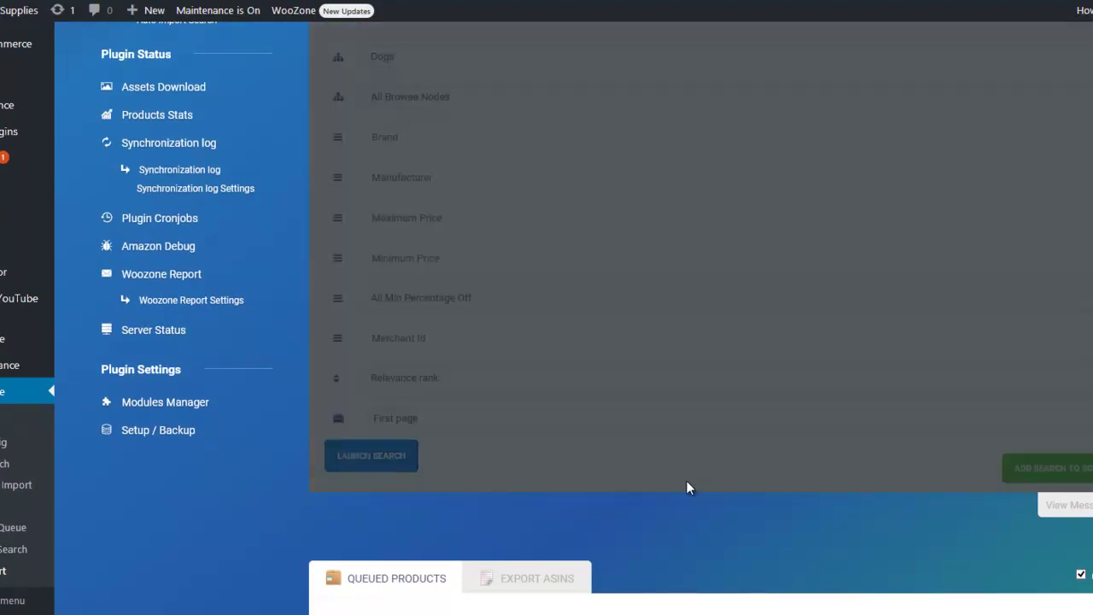
scroll(687, 481, down, 2)
scroll(687, 481, down, 3)
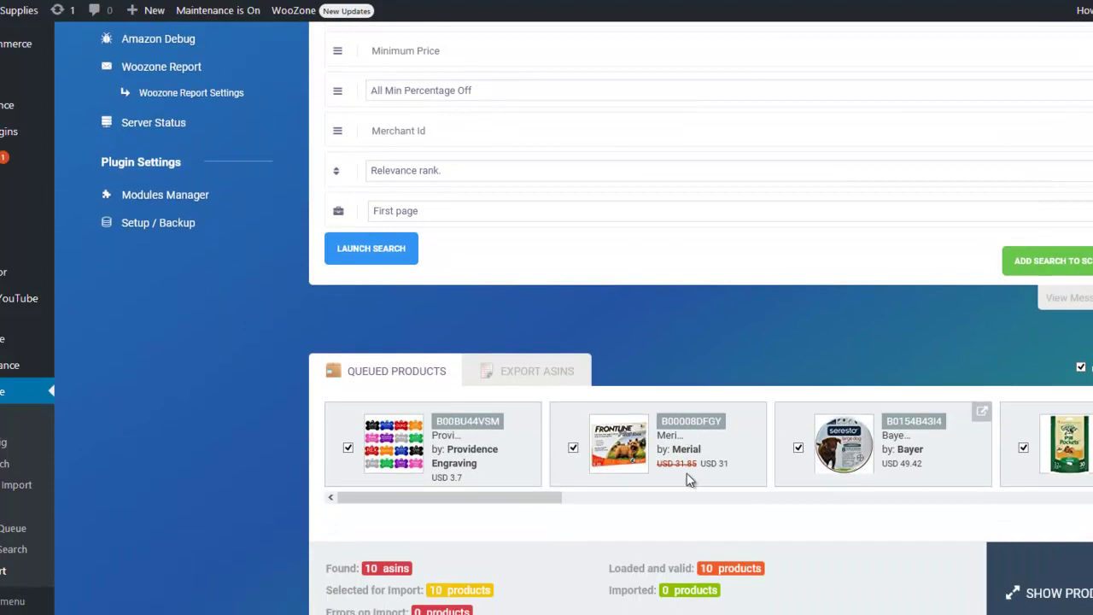
scroll(689, 480, down, 1)
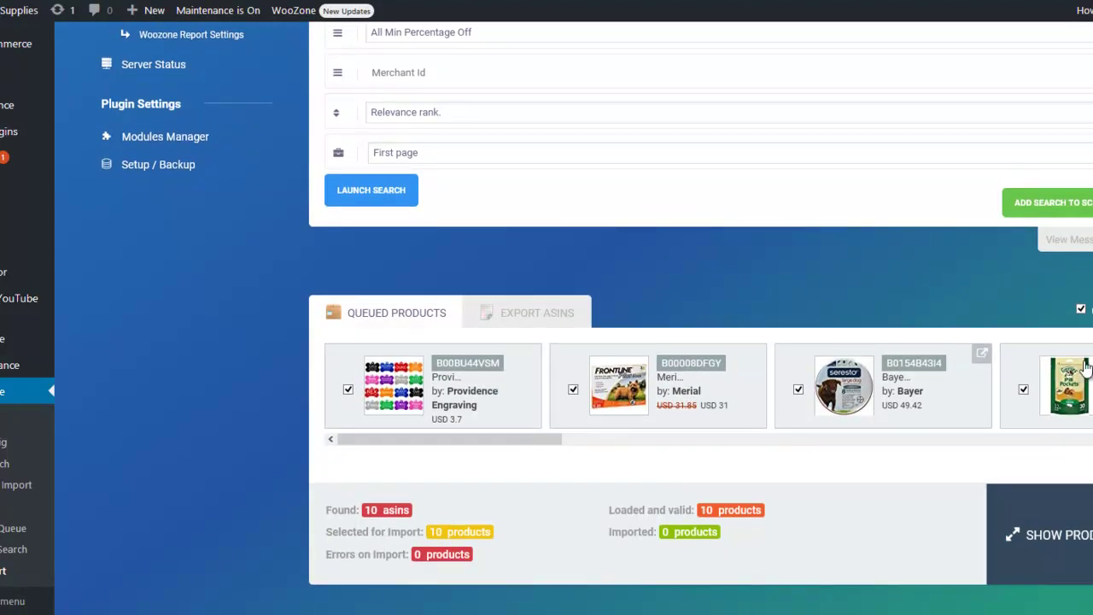
scroll(555, 271, up, 4)
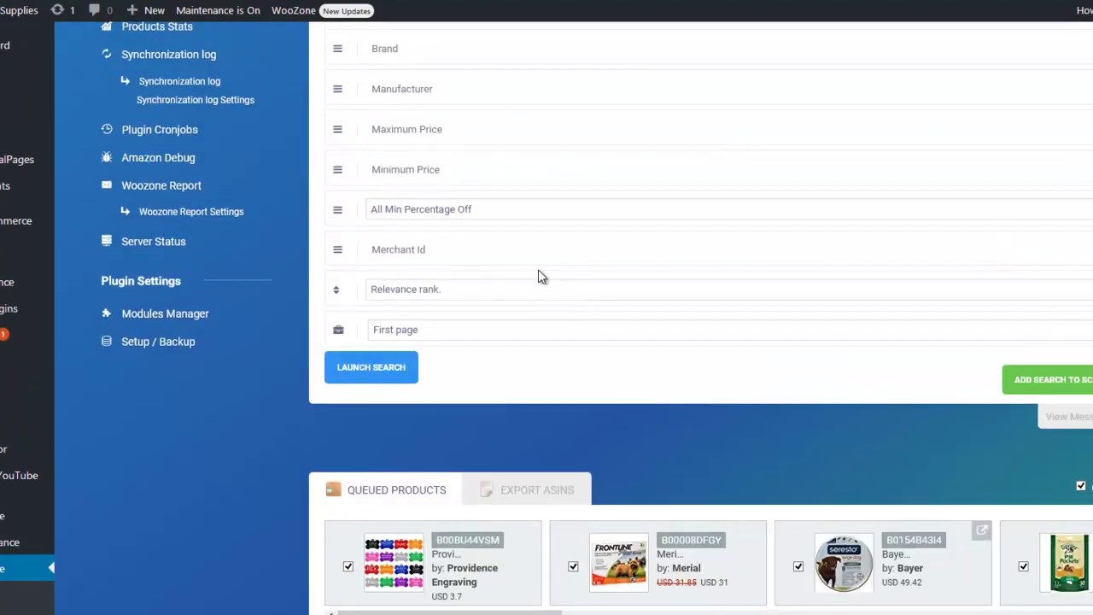
scroll(547, 247, up, 2)
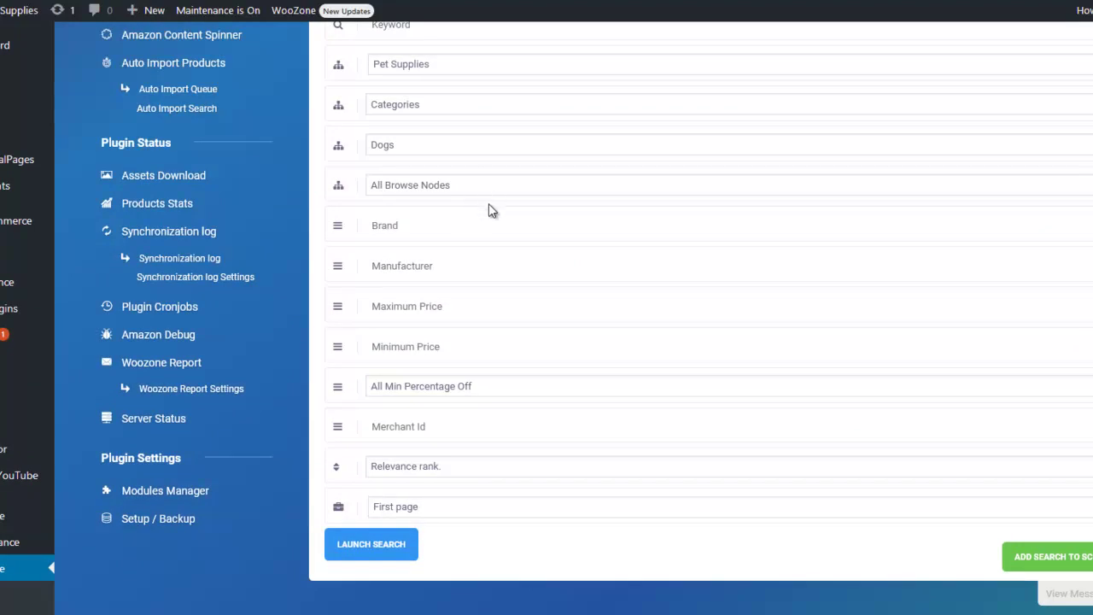
scroll(488, 217, down, 4)
scroll(488, 223, down, 2)
scroll(481, 187, down, 2)
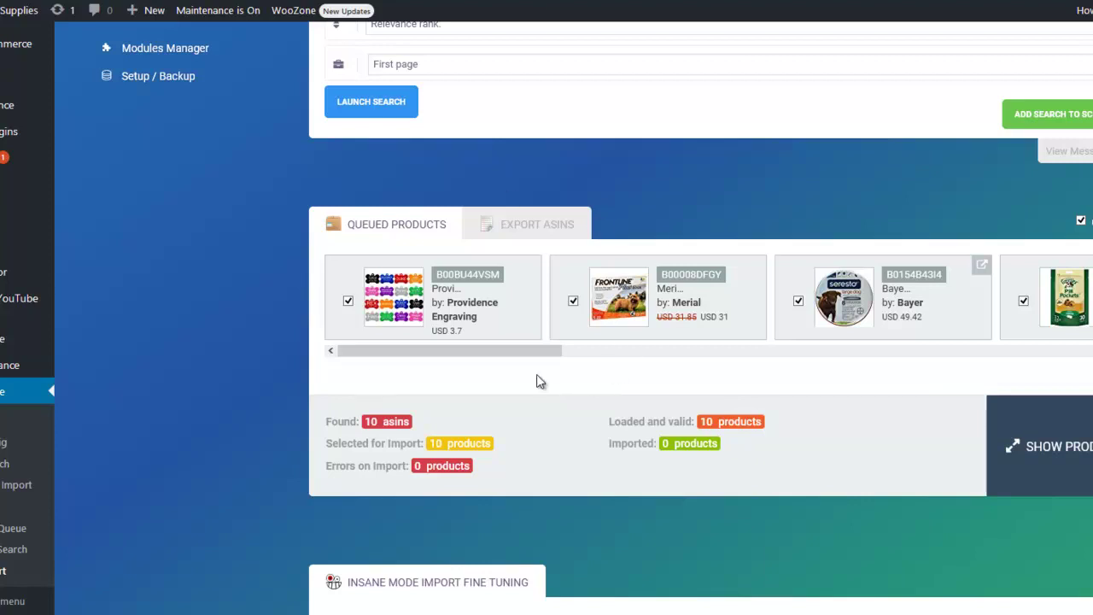
Set the Insane Mode 'Import in' category to Dog Supplies
scroll(540, 382, down, 2)
scroll(593, 374, down, 2)
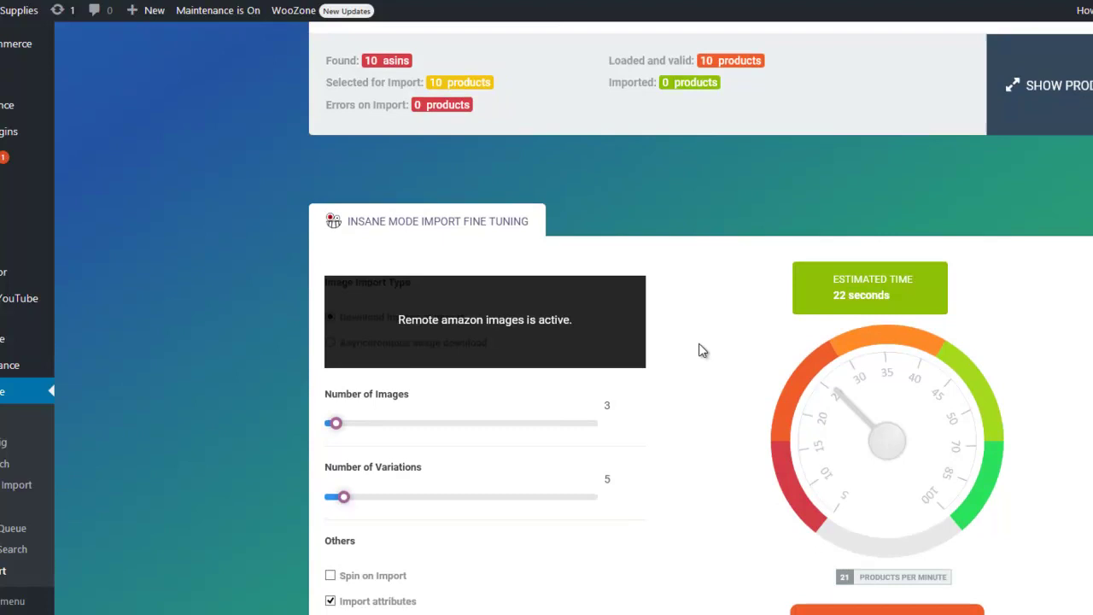
scroll(700, 351, down, 1)
scroll(700, 351, down, 1)
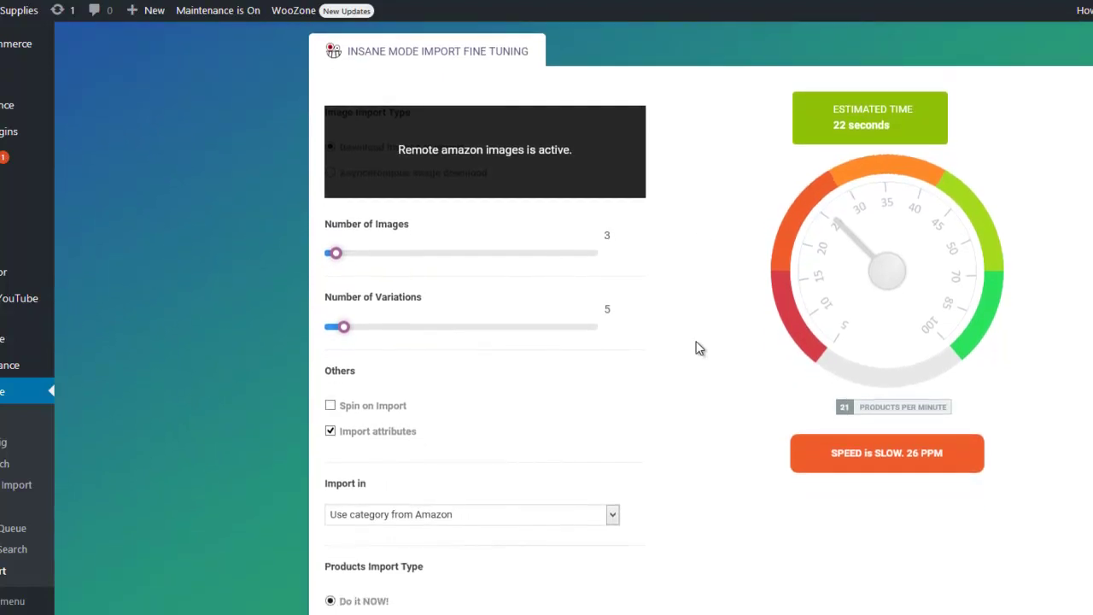
scroll(696, 347, down, 1)
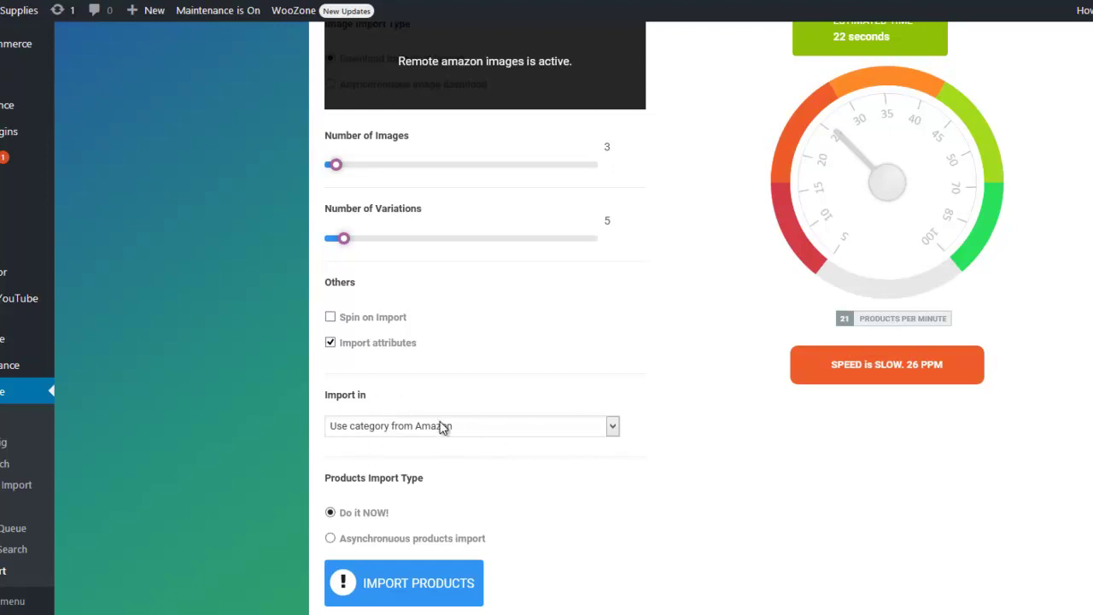
click(615, 427)
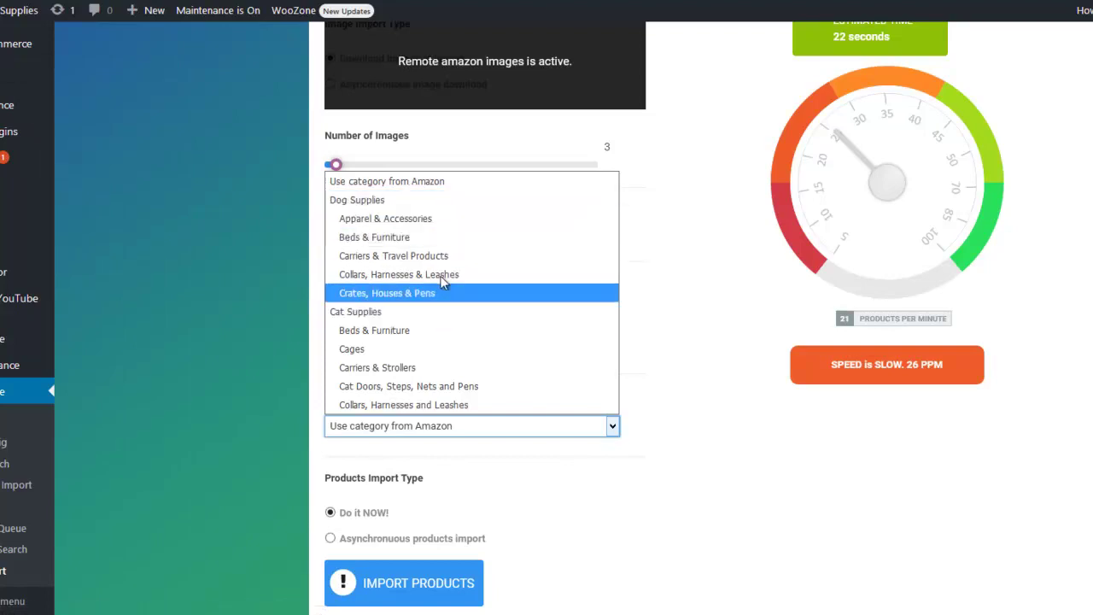
click(380, 202)
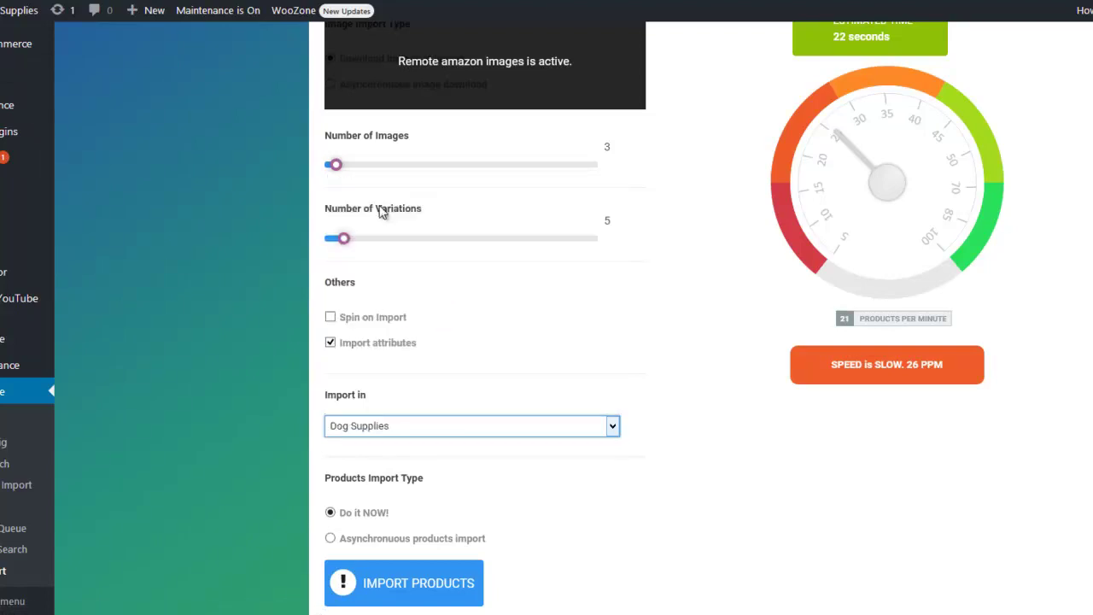
Confirm Dog Supplies as the import category and import the queued products now
scroll(678, 327, up, 3)
scroll(701, 303, up, 4)
scroll(702, 302, up, 5)
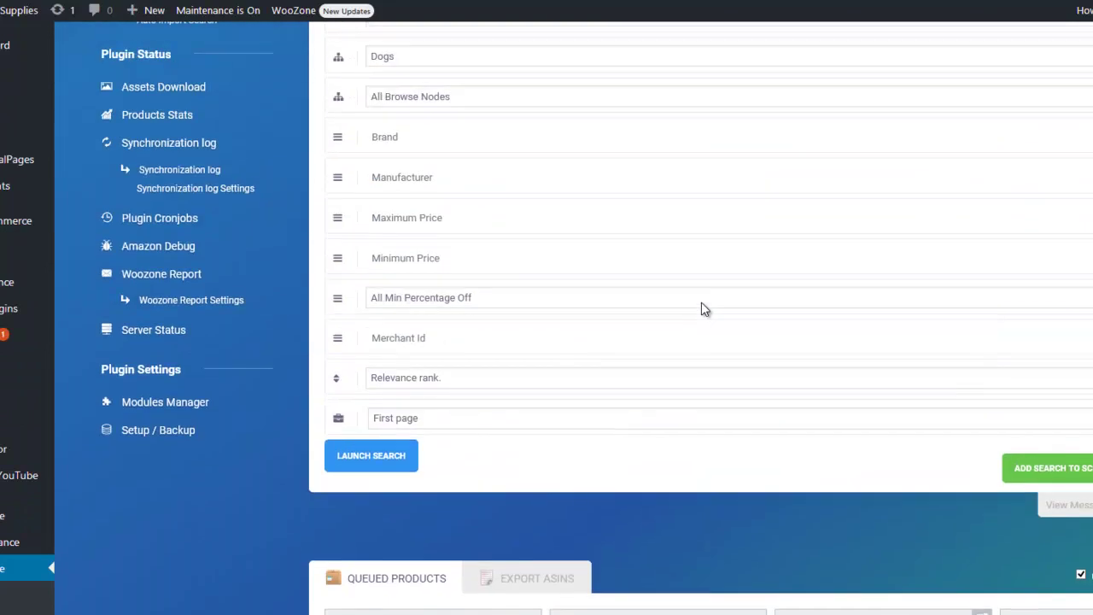
scroll(687, 308, up, 3)
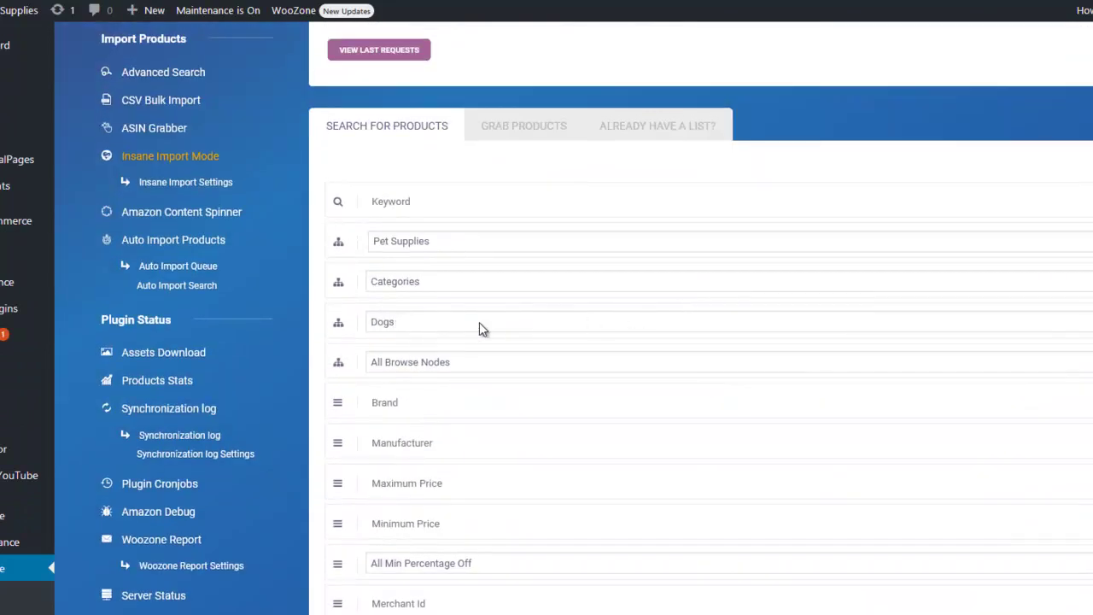
scroll(484, 366, down, 1)
scroll(484, 368, down, 5)
scroll(484, 367, down, 2)
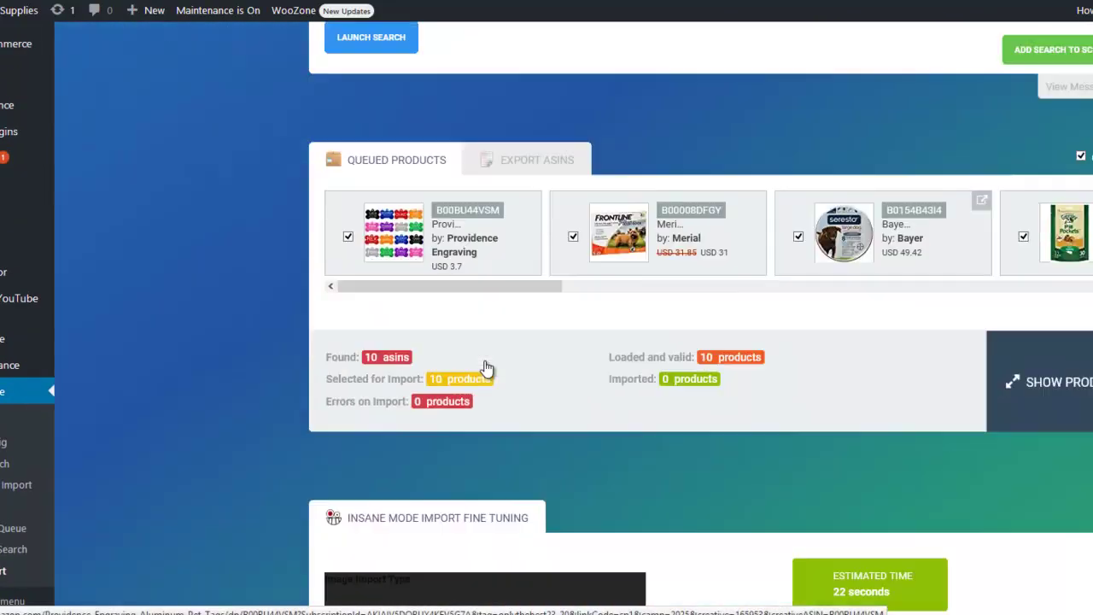
scroll(484, 366, down, 3)
scroll(559, 354, down, 3)
scroll(631, 347, down, 1)
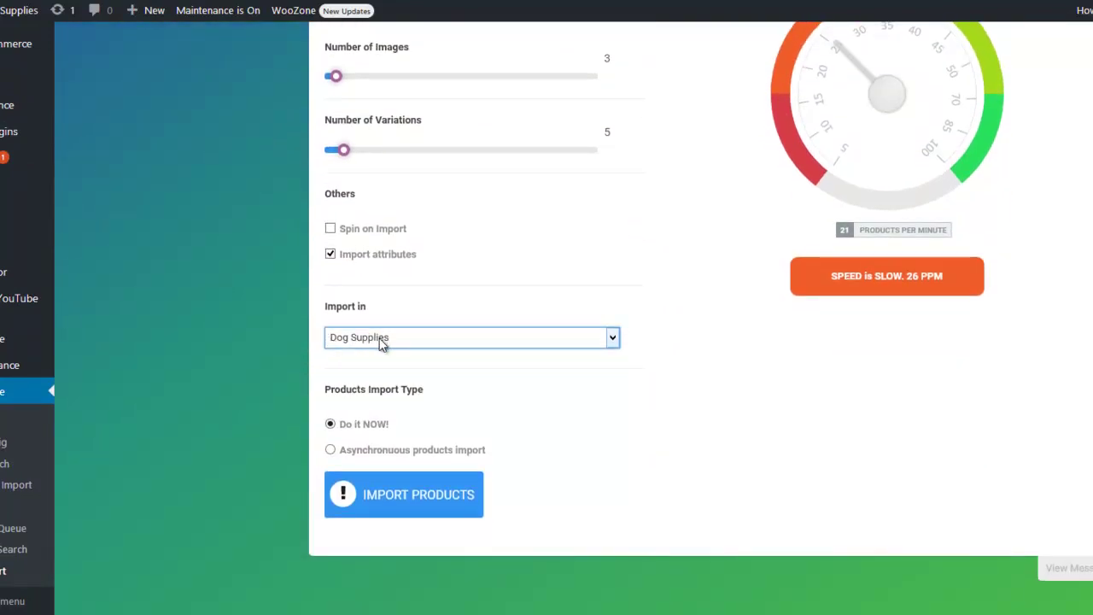
click(614, 341)
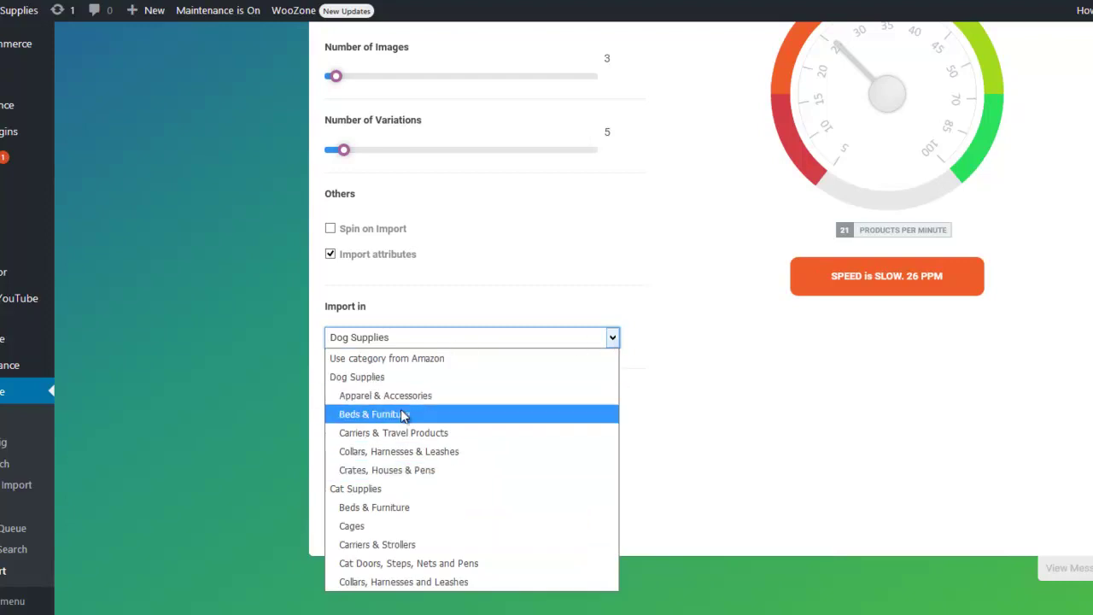
click(653, 305)
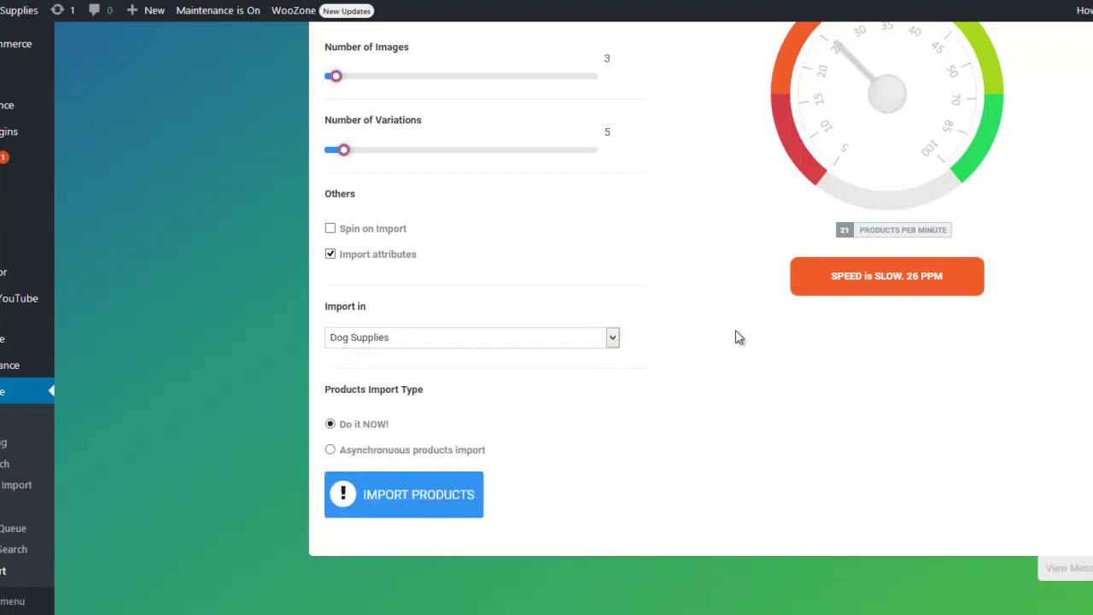
scroll(739, 337, up, 2)
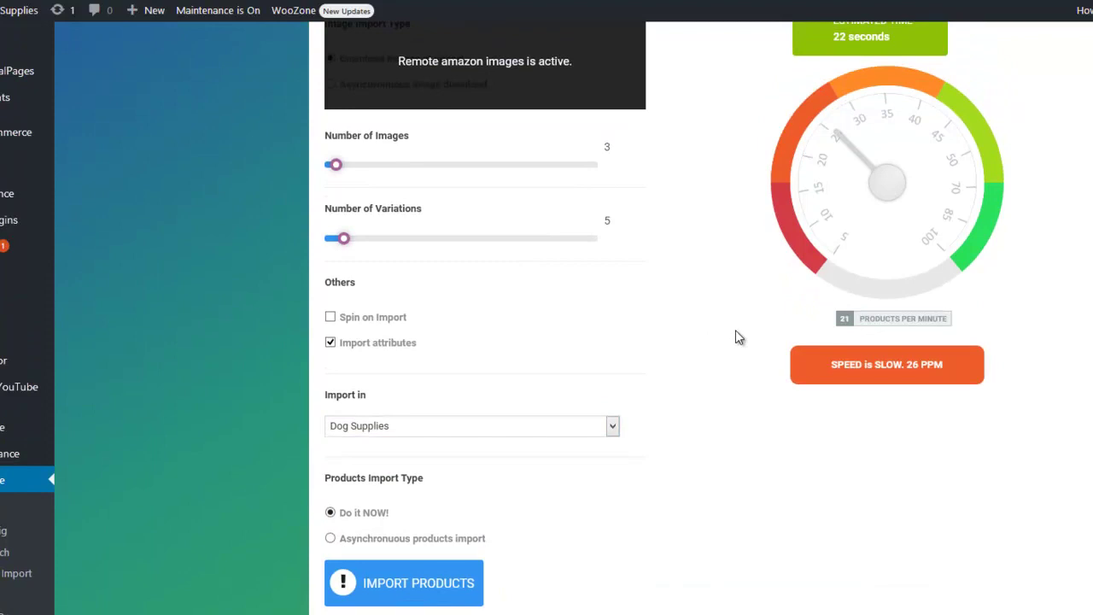
scroll(735, 334, down, 2)
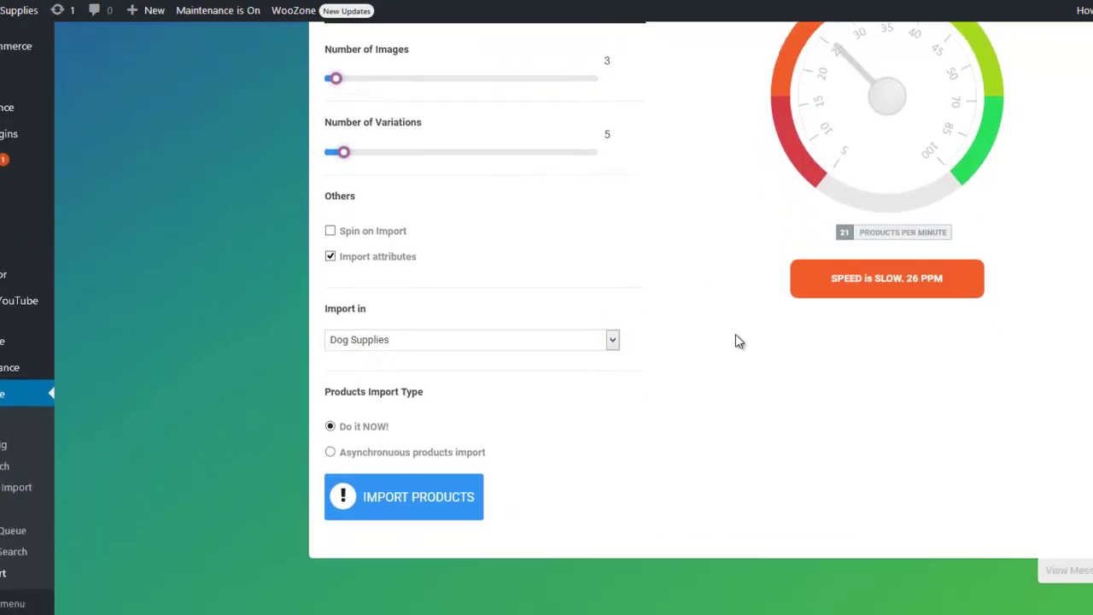
click(444, 502)
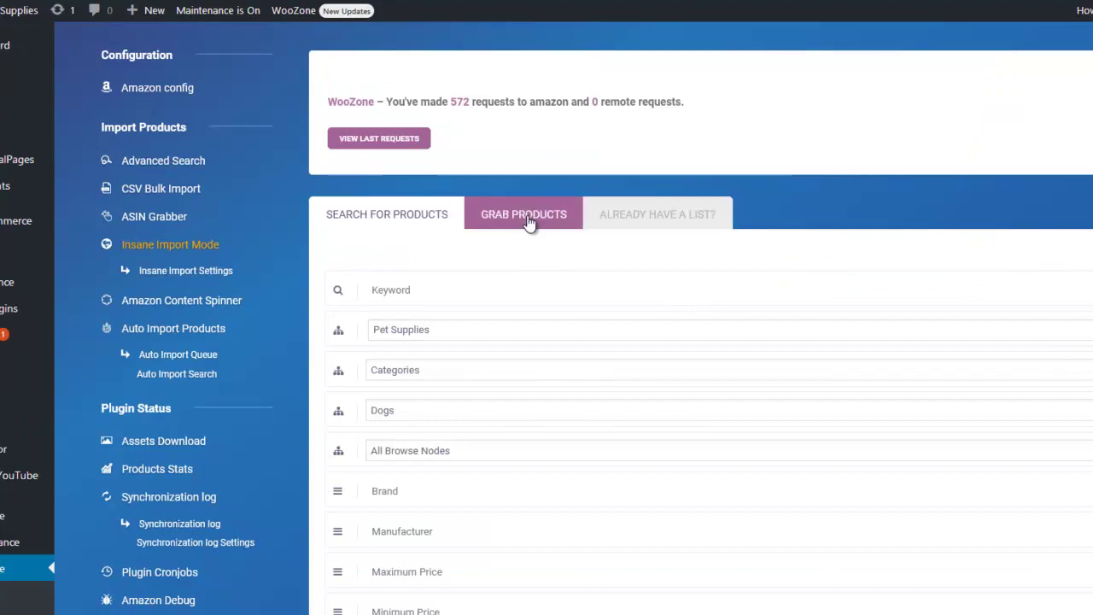
click(529, 222)
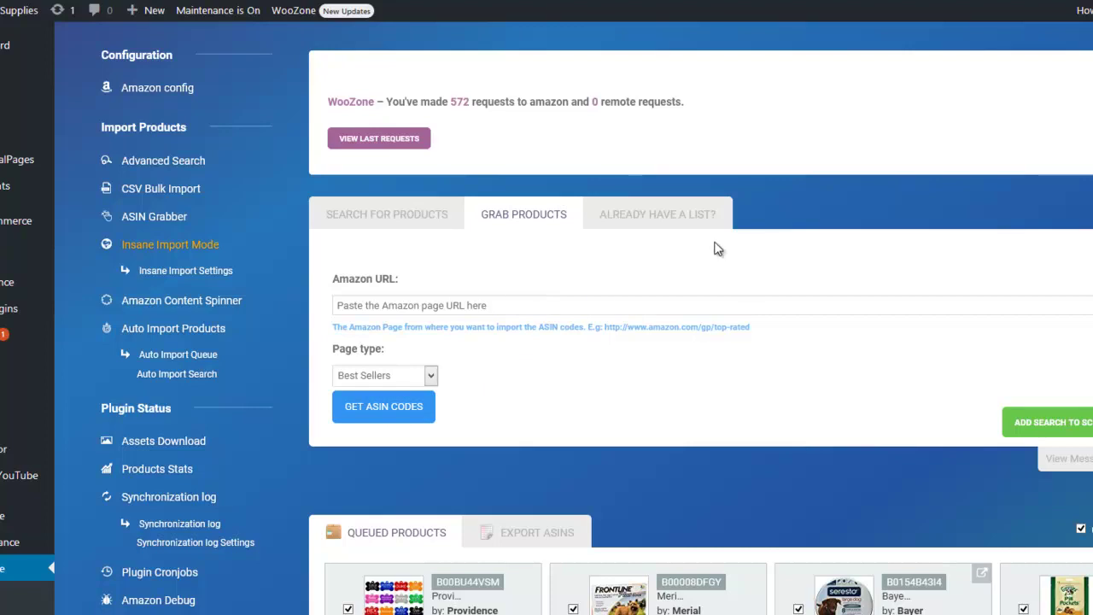
click(672, 229)
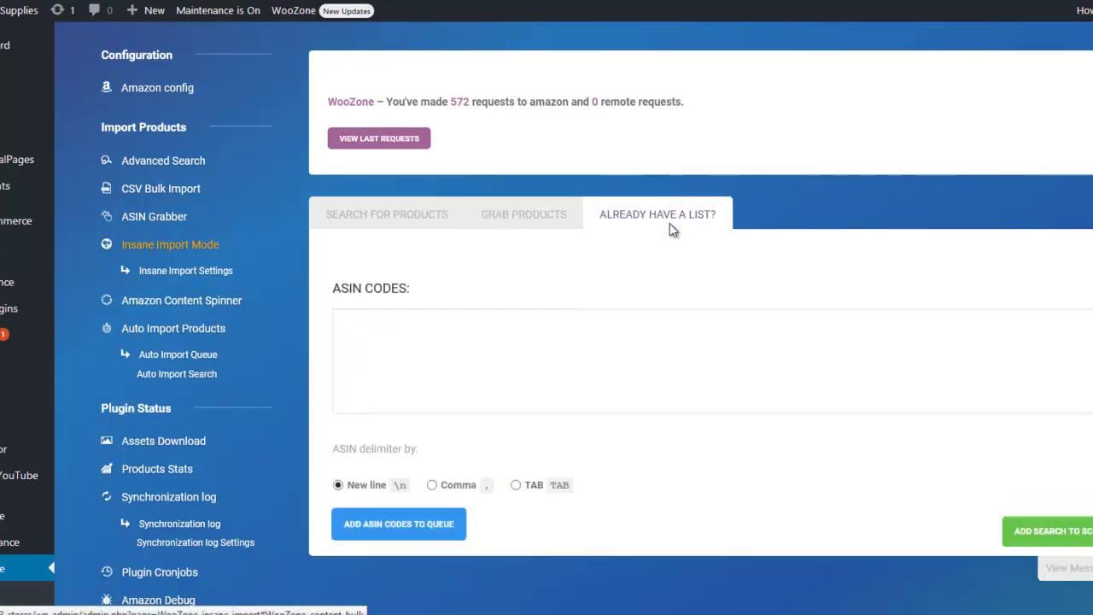
click(459, 340)
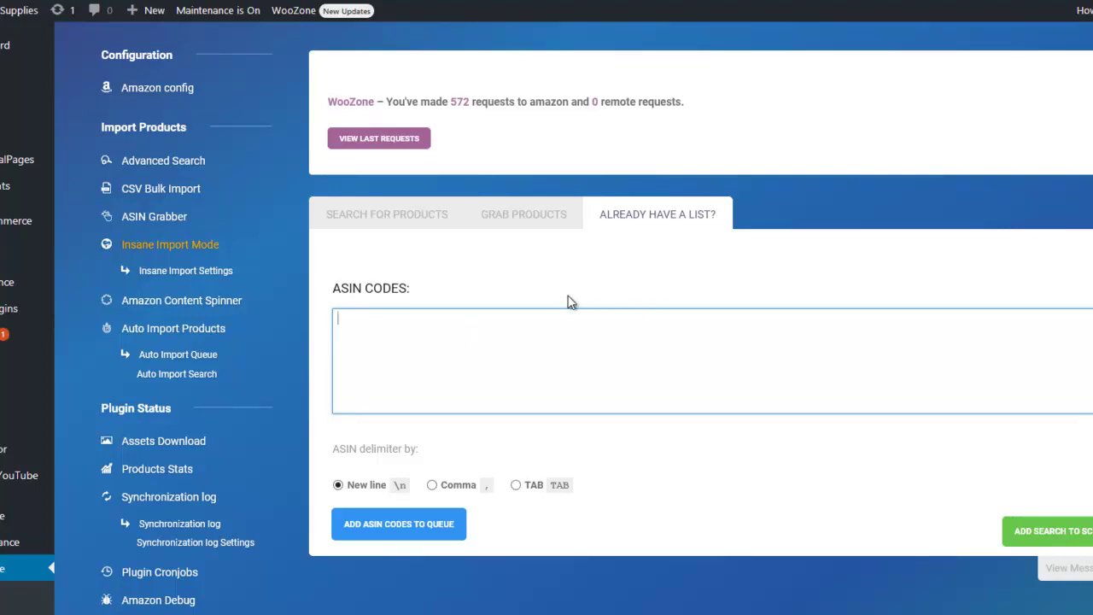
scroll(569, 299, down, 2)
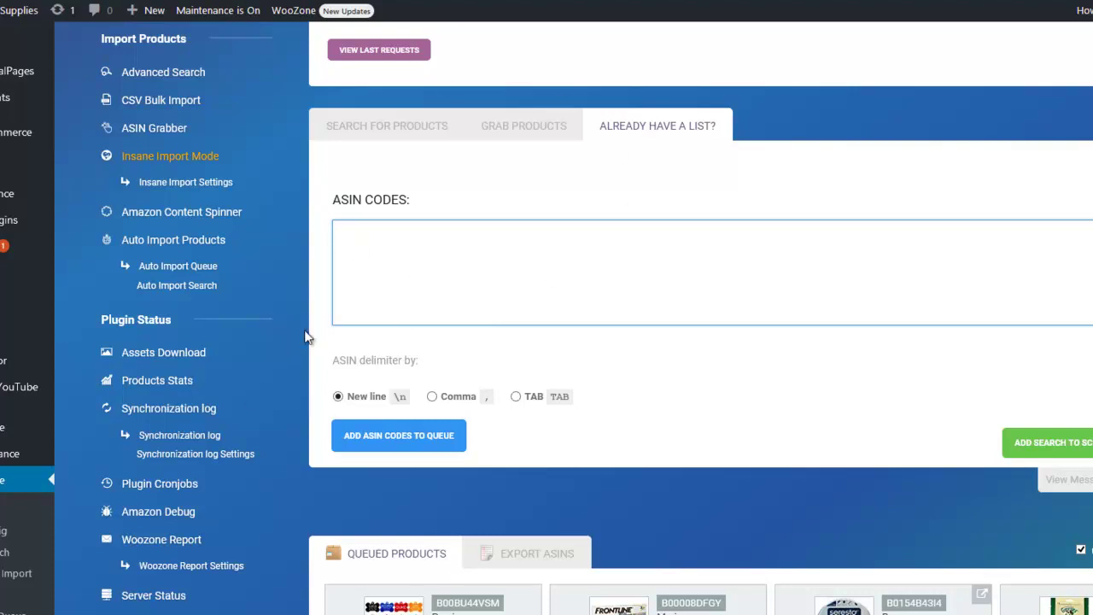
scroll(593, 367, down, 5)
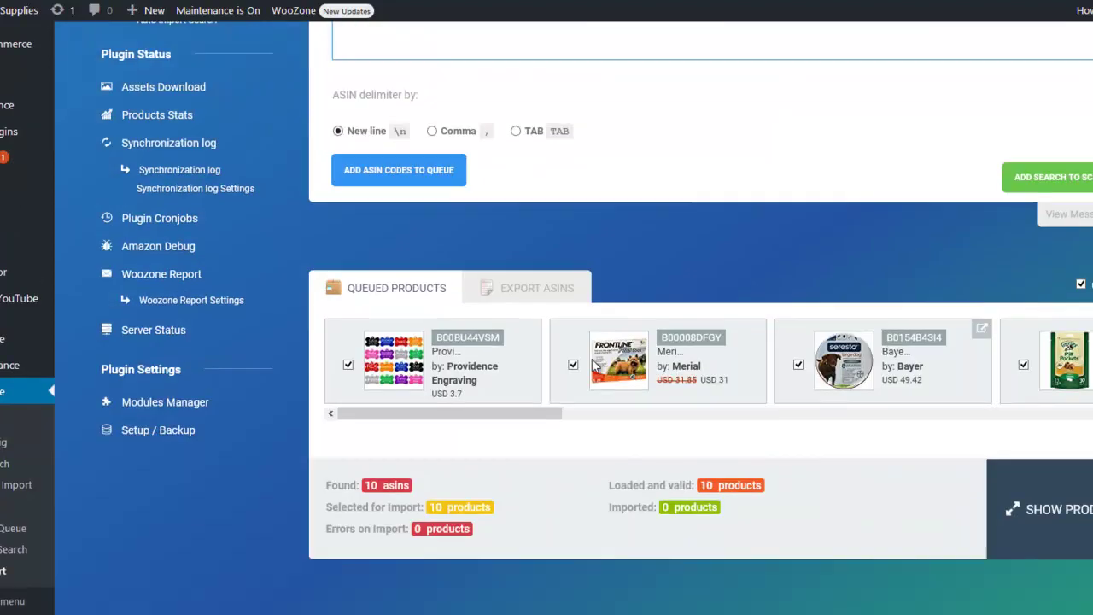
scroll(591, 389, down, 5)
scroll(591, 383, down, 3)
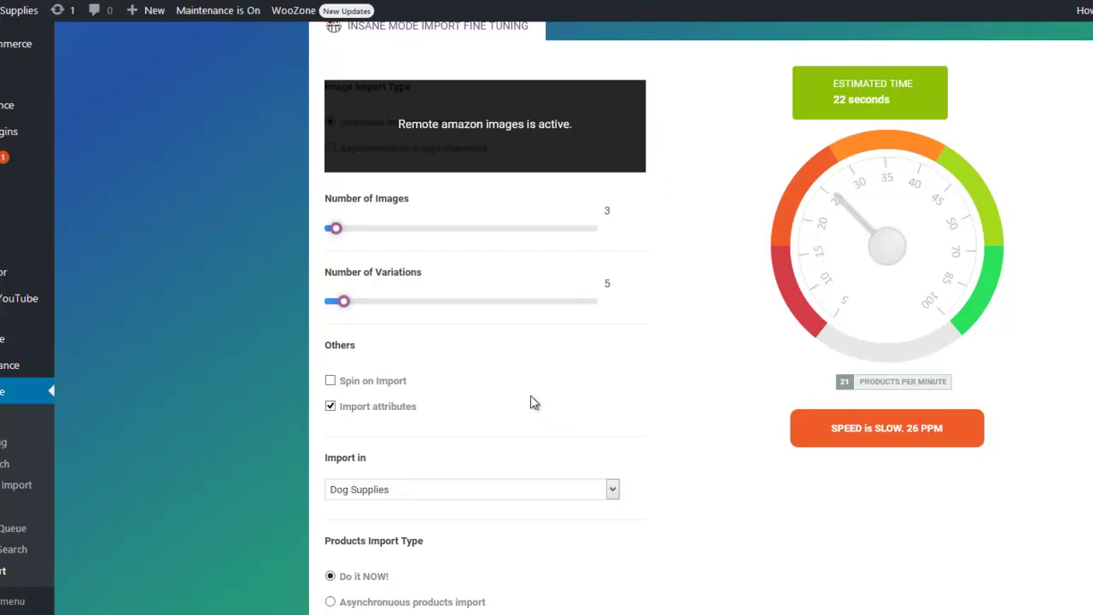
scroll(533, 402, up, 8)
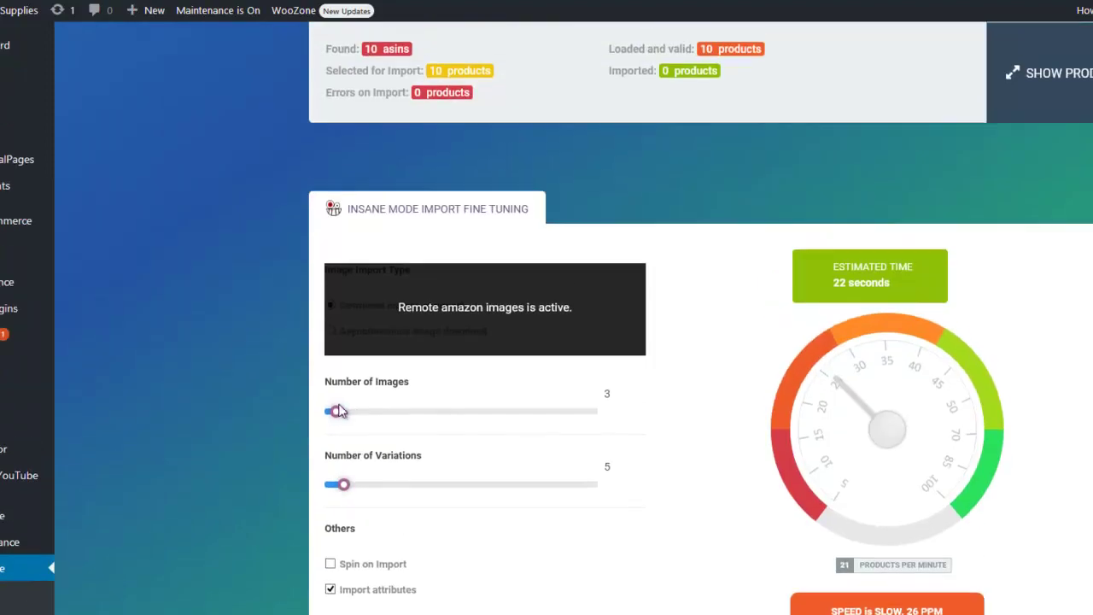
scroll(248, 278, up, 1)
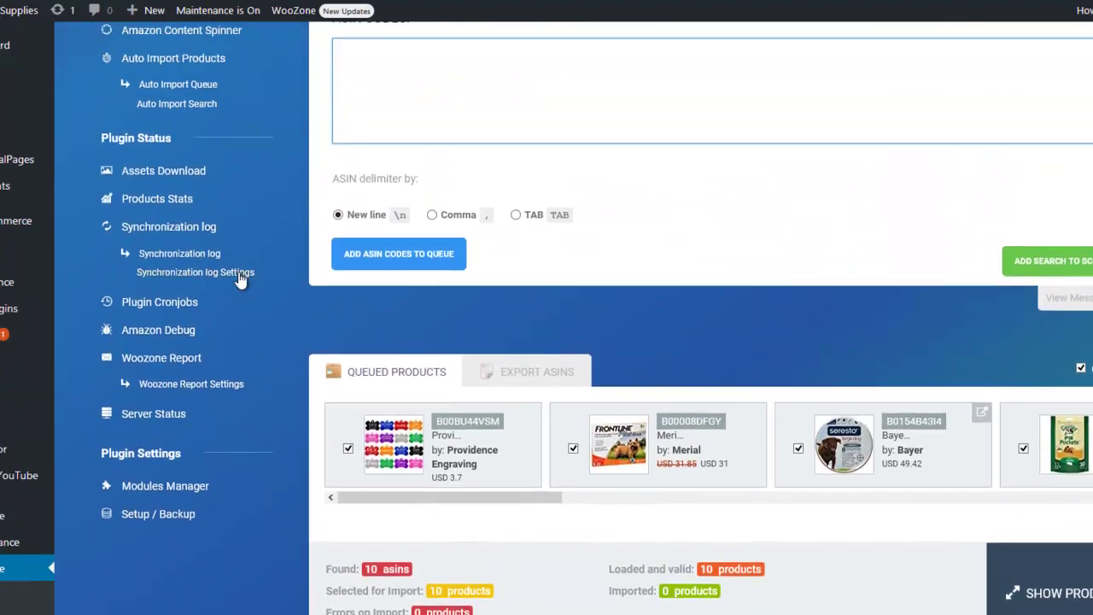
scroll(260, 282, up, 1)
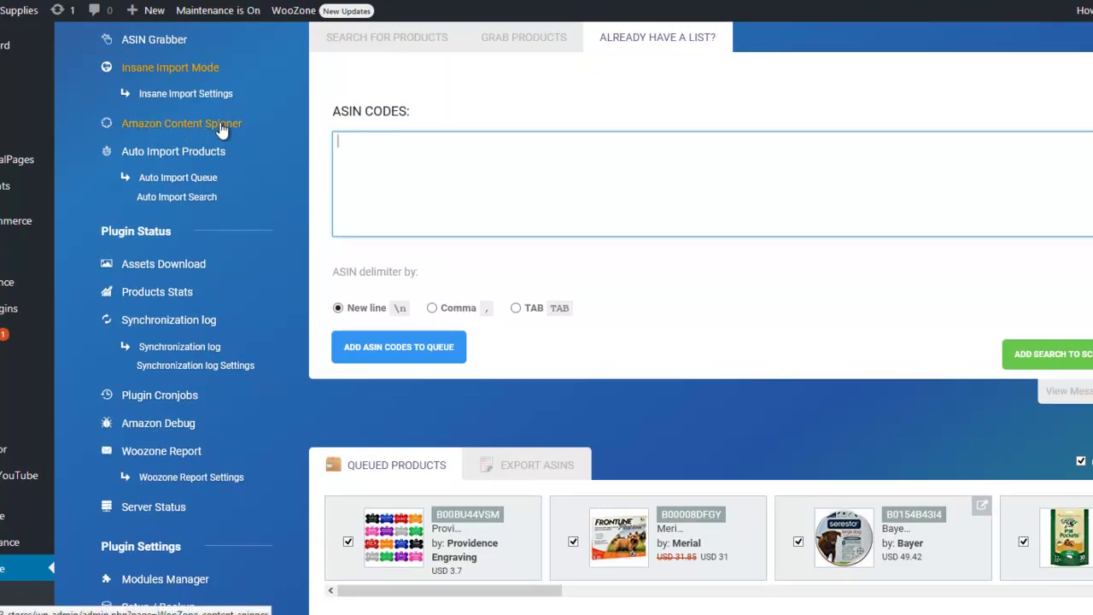
Inspect the YouTube Data API key in Related YouTube Videos settings, then open Widgets
scroll(186, 253, down, 2)
mouse_move(19, 475)
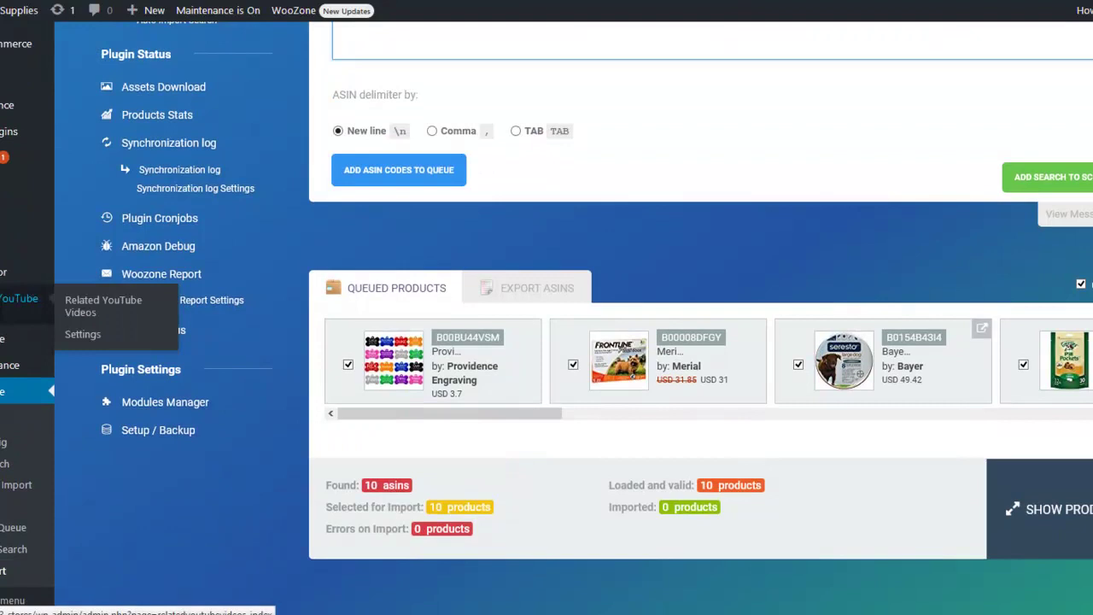
click(80, 340)
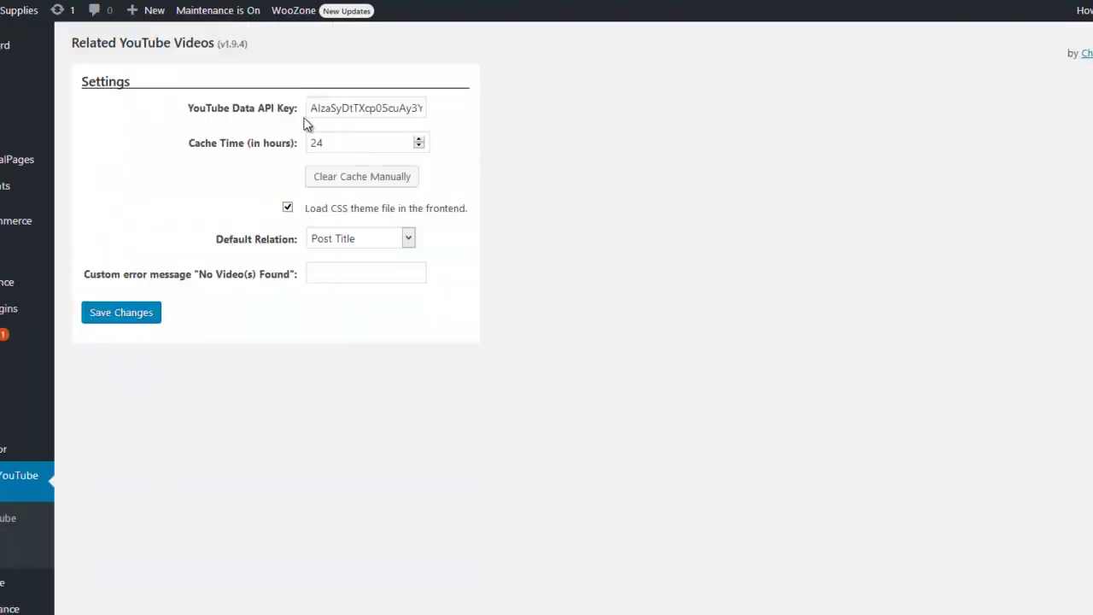
drag(310, 109, 435, 108)
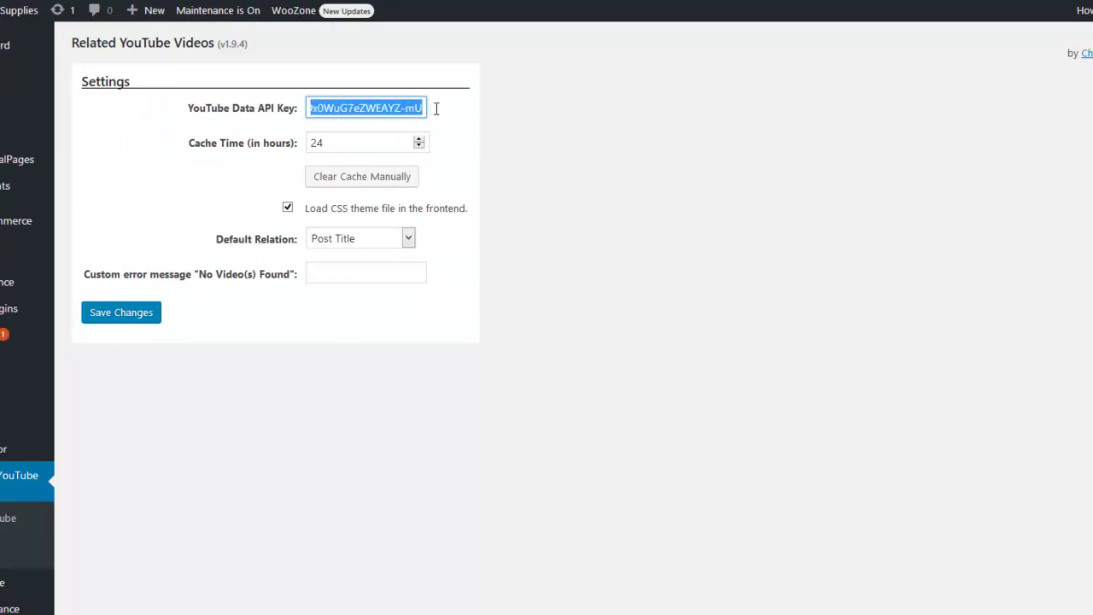
click(422, 108)
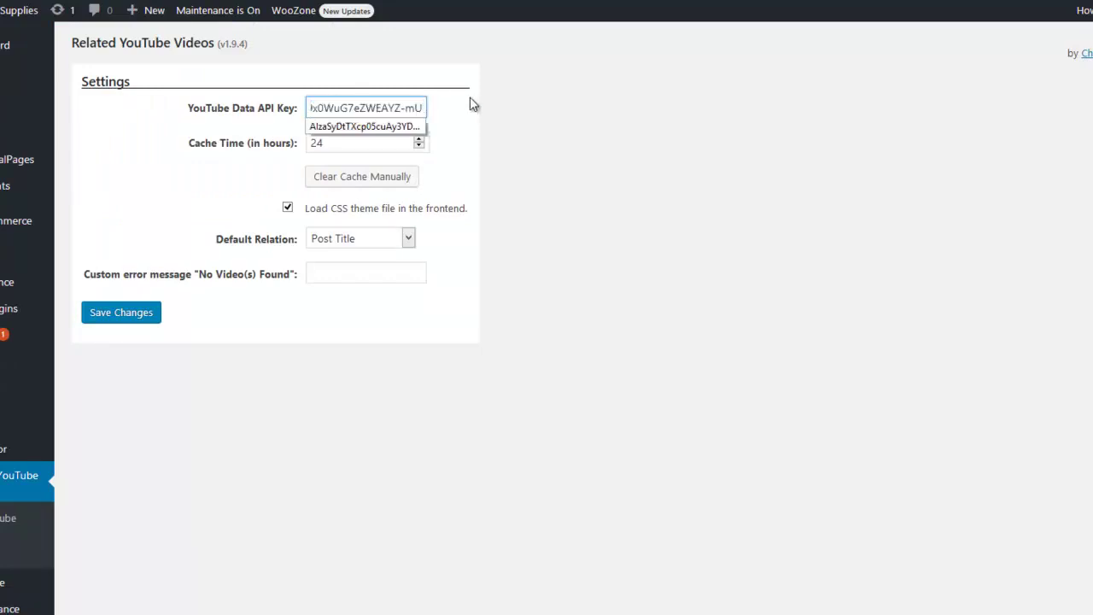
click(517, 108)
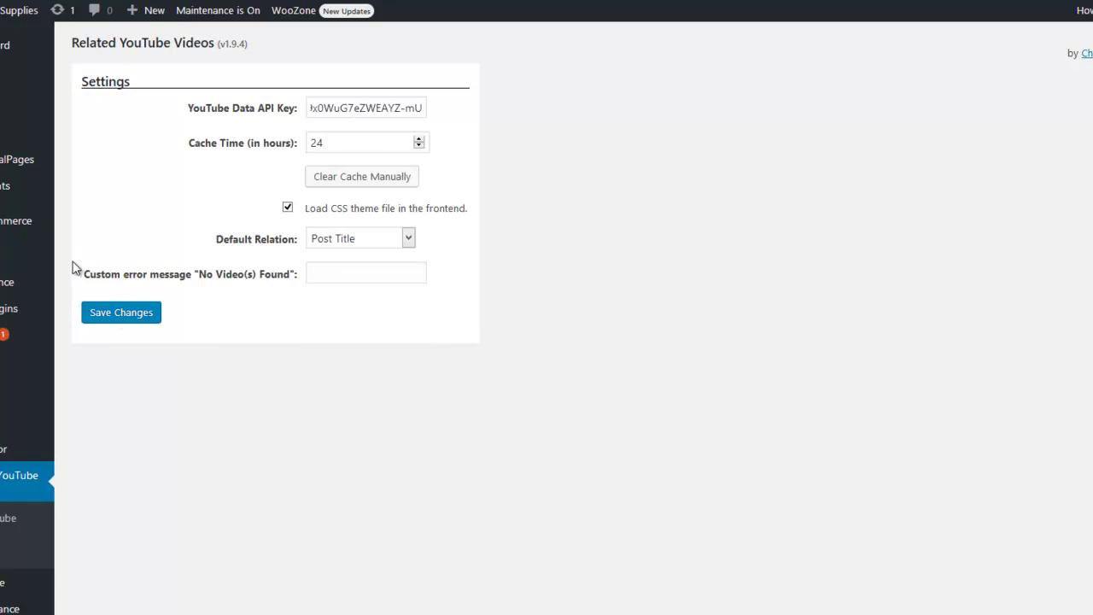
mouse_move(17, 282)
click(84, 328)
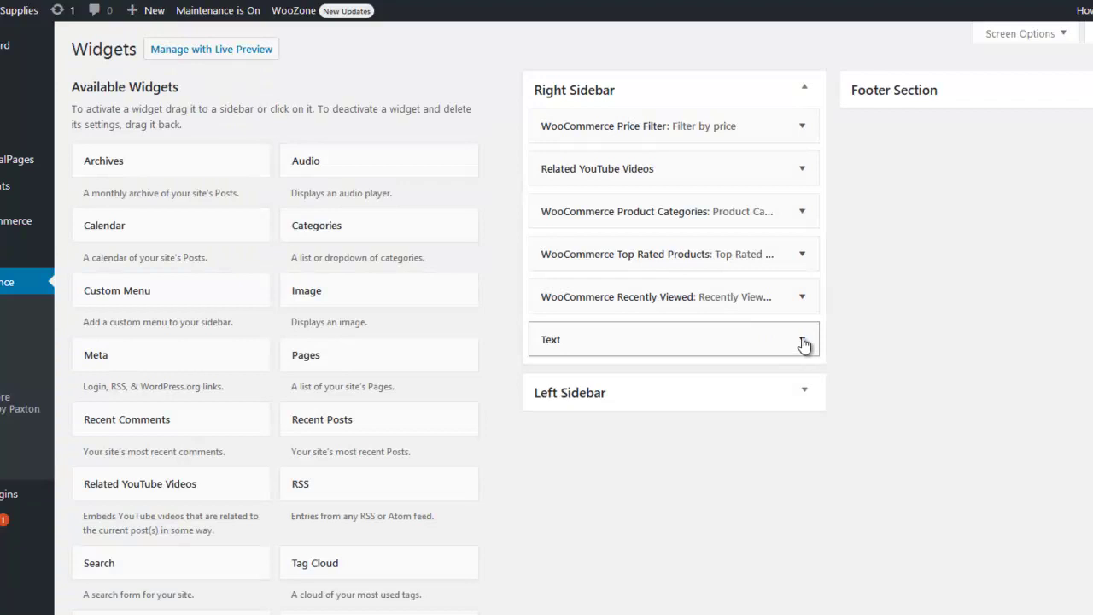
Expand the Right Sidebar Text widget holding the Amazon ad script
click(803, 342)
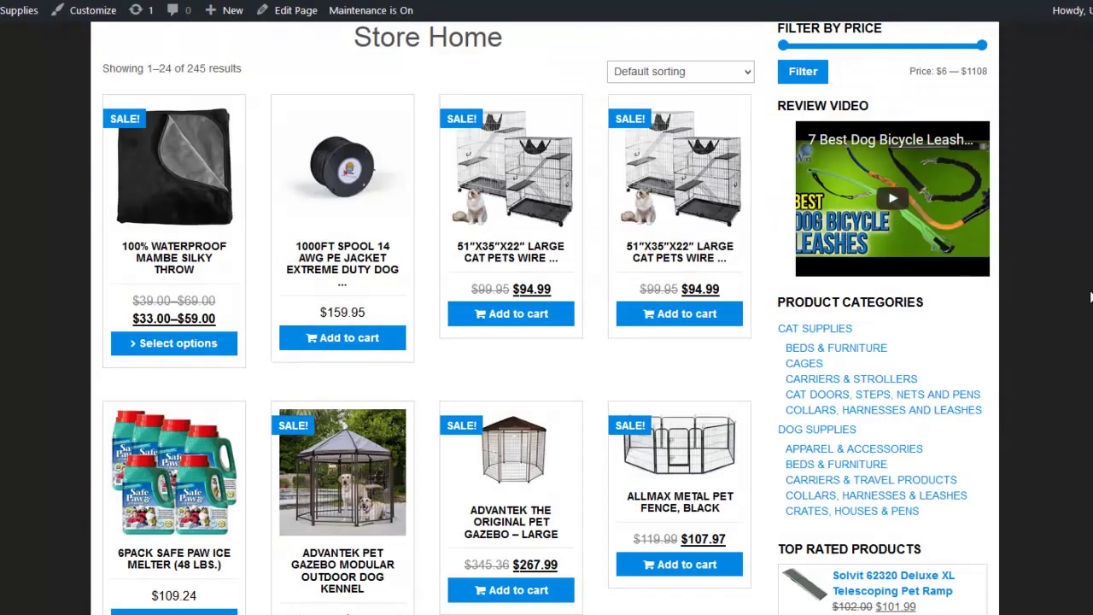
scroll(1057, 301, down, 4)
scroll(1056, 302, down, 2)
scroll(1057, 307, down, 3)
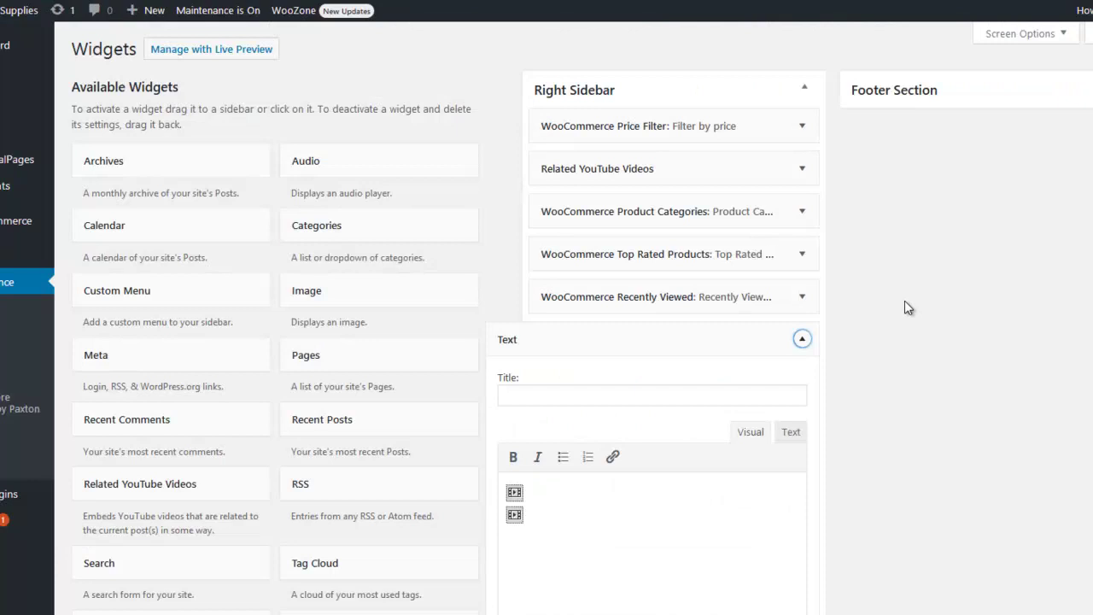
scroll(908, 308, down, 2)
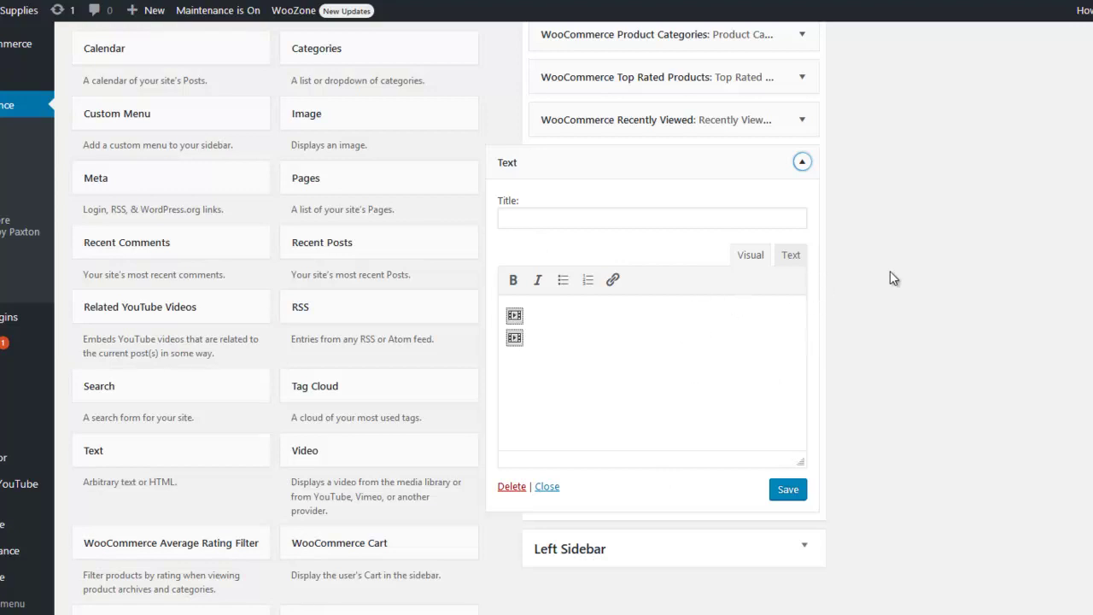
In the script's raw code, highlight the tracking ID and 'pet supplies' search phrase
click(791, 256)
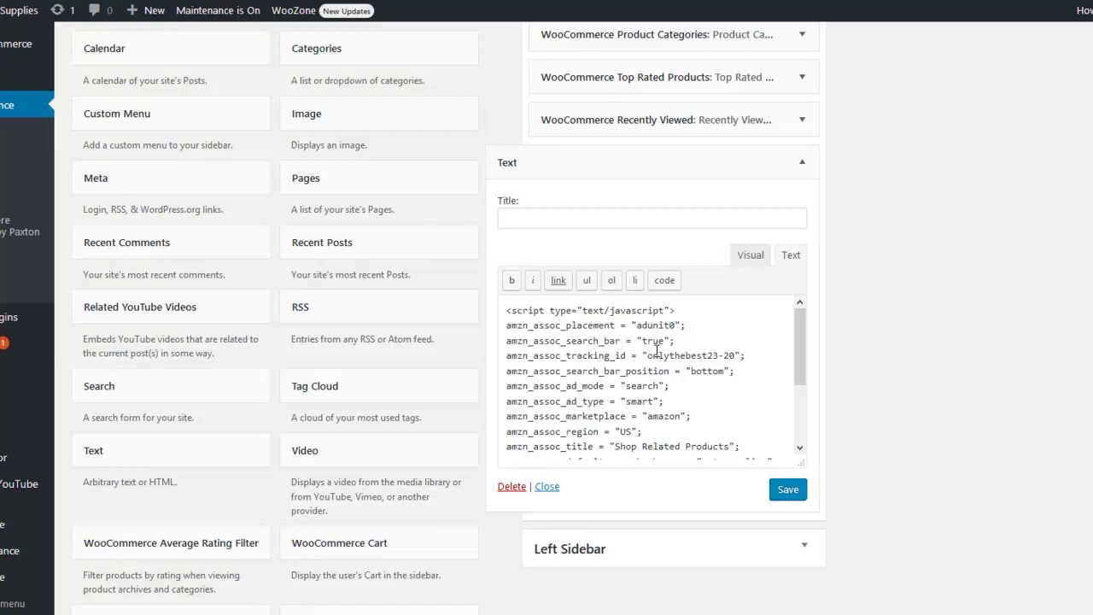
drag(649, 355, 738, 356)
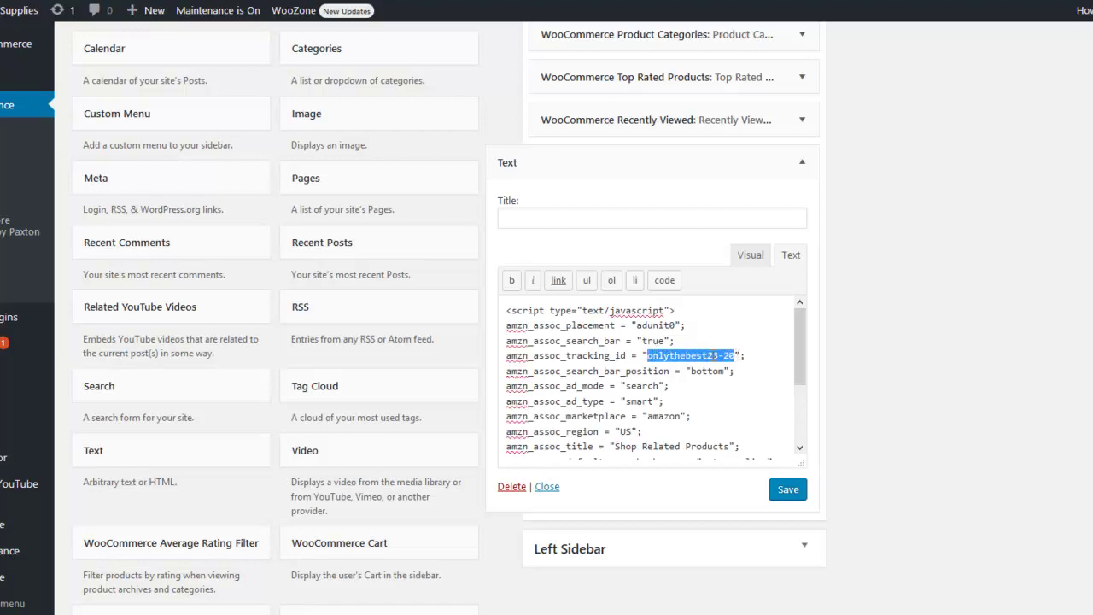
scroll(713, 356, down, 2)
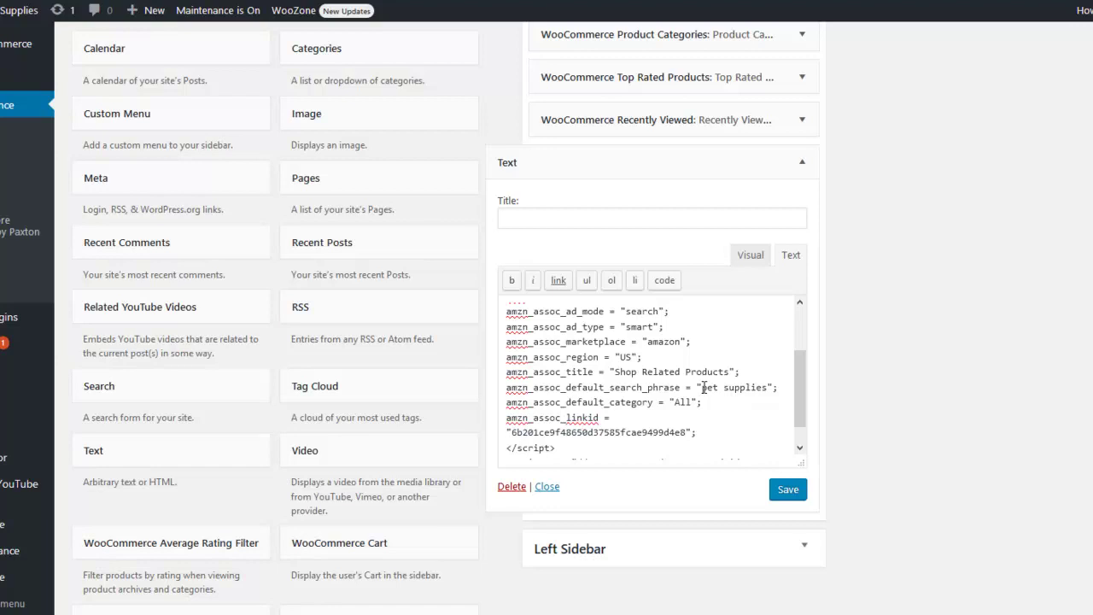
drag(703, 388, 769, 391)
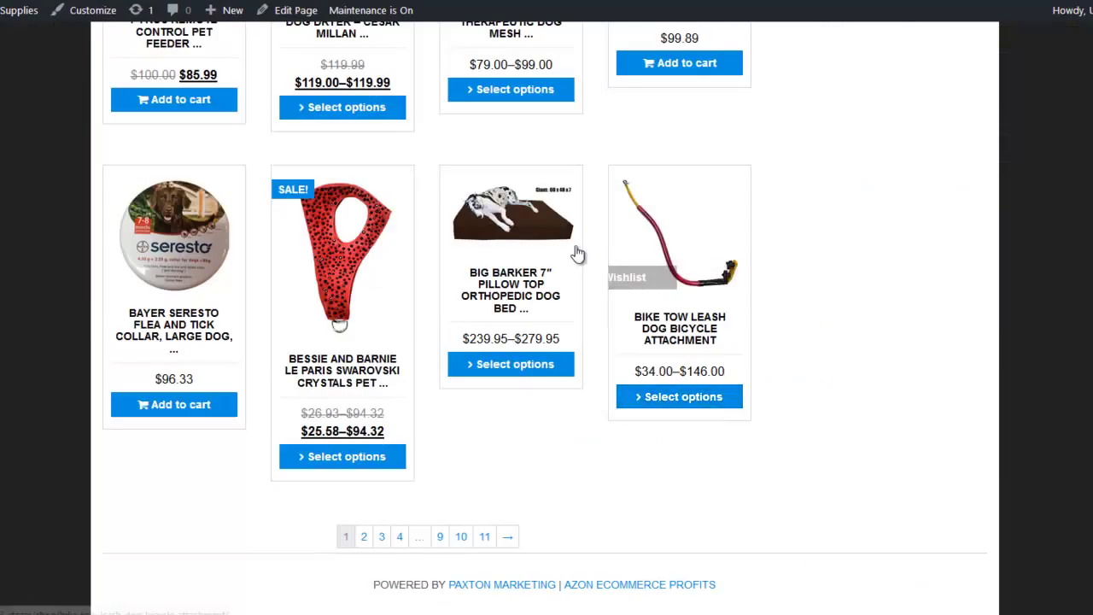
Open the Big Barker dog bed page and browse its review video and Amazon customer reviews
click(509, 286)
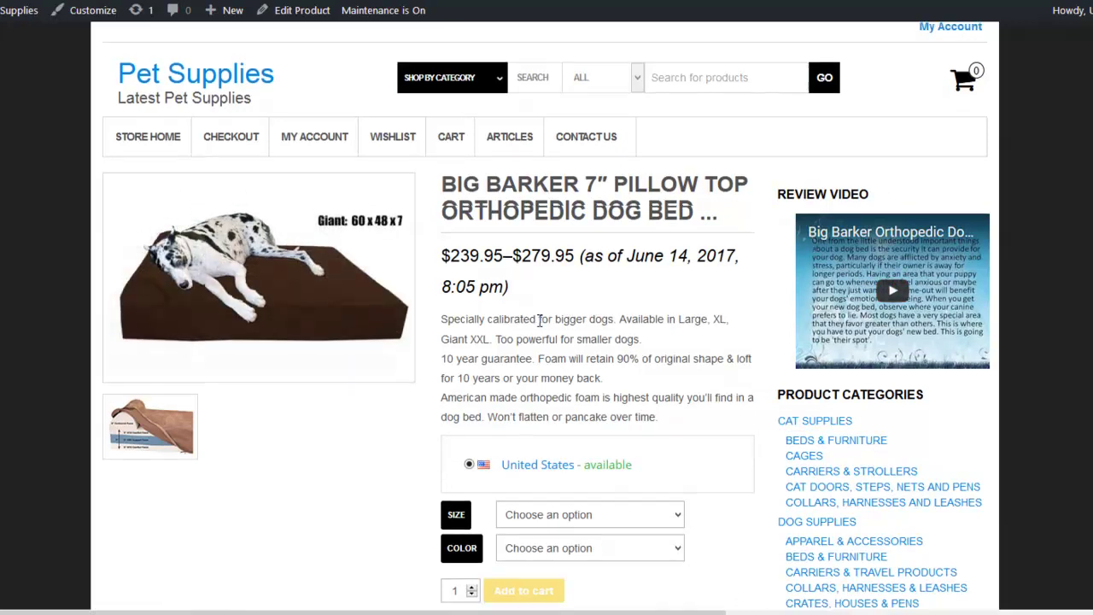
scroll(531, 320, down, 1)
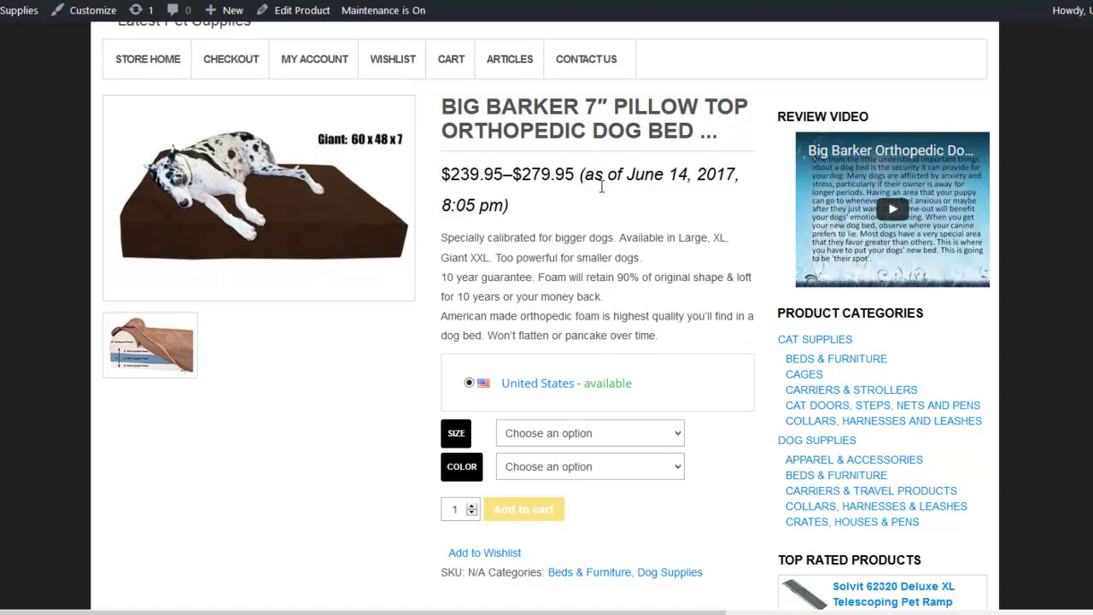
scroll(569, 315, down, 2)
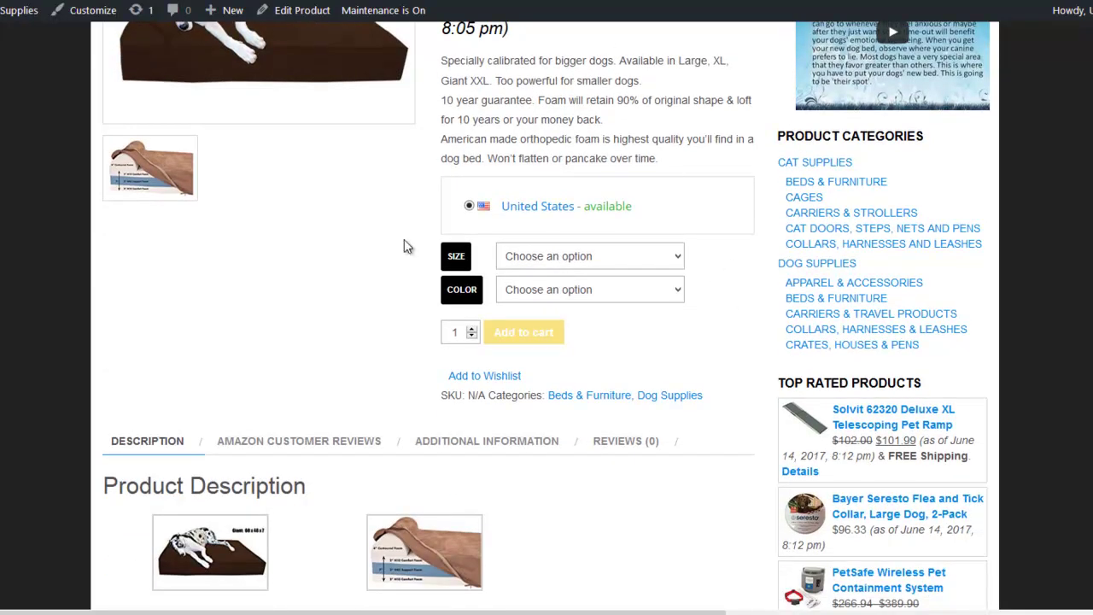
scroll(410, 288, up, 2)
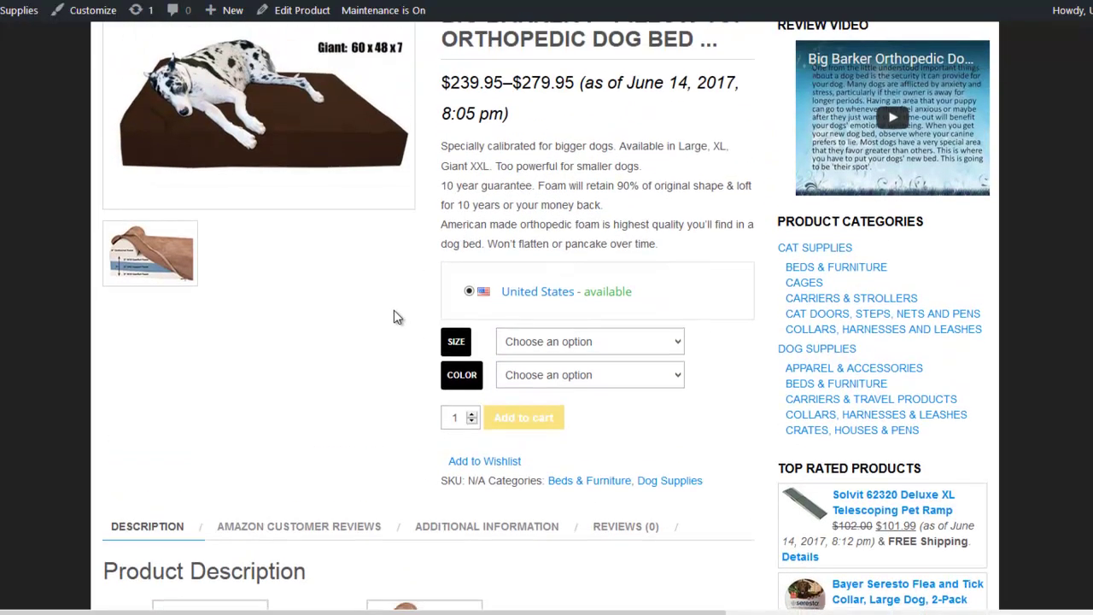
scroll(396, 315, down, 2)
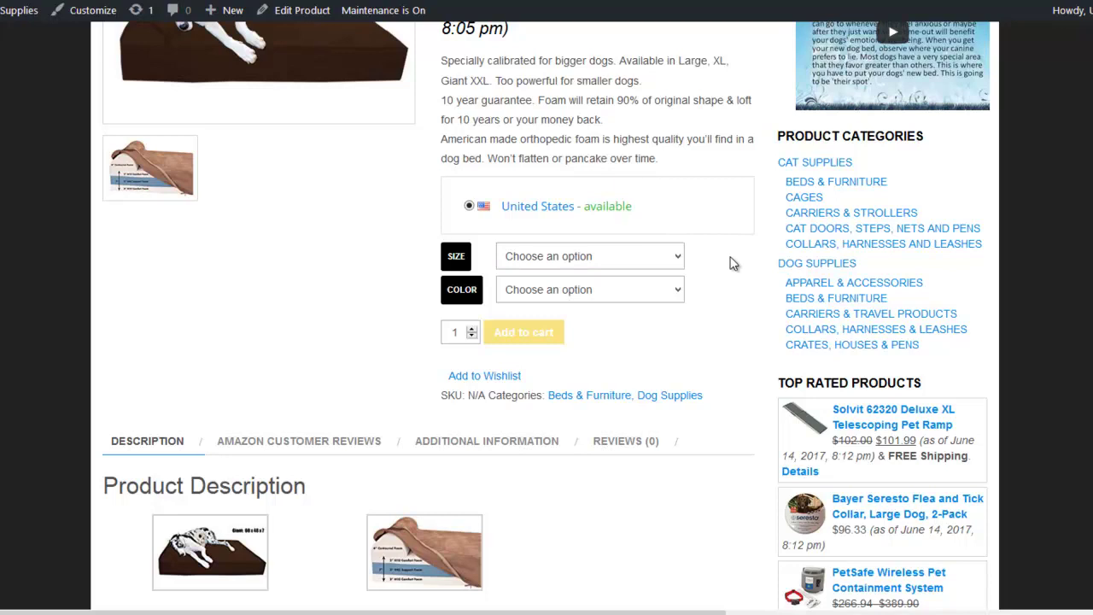
scroll(730, 263, down, 1)
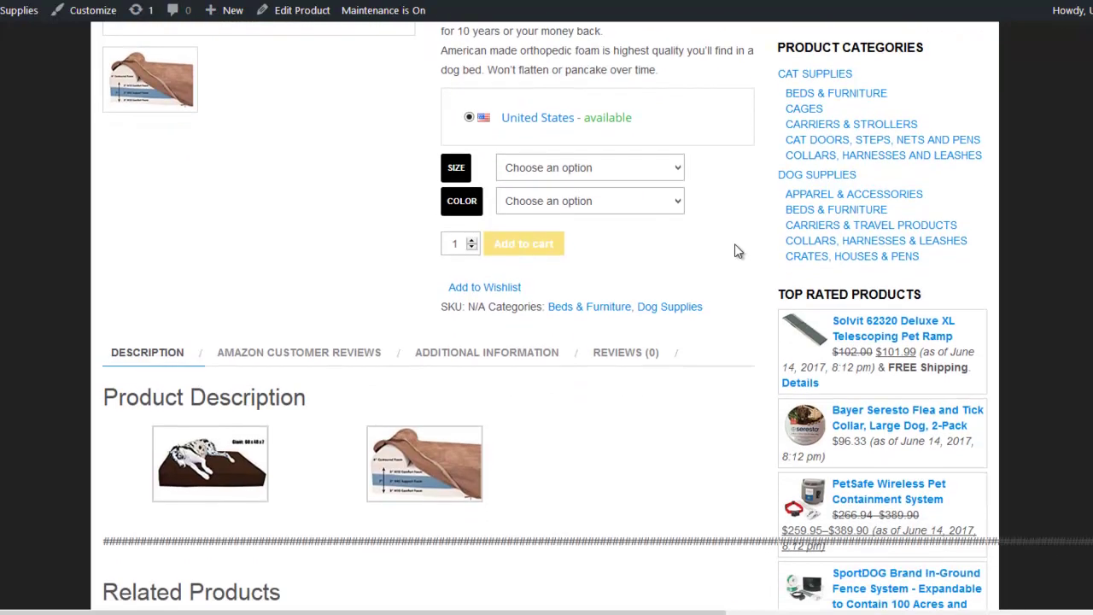
scroll(735, 247, down, 1)
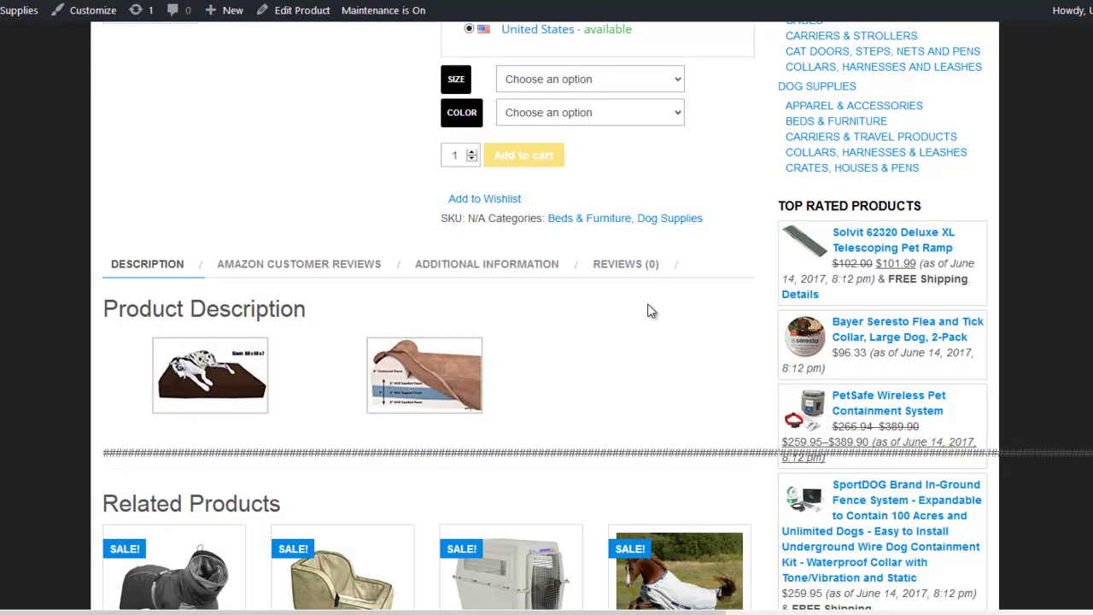
scroll(346, 319, down, 1)
scroll(337, 329, up, 1)
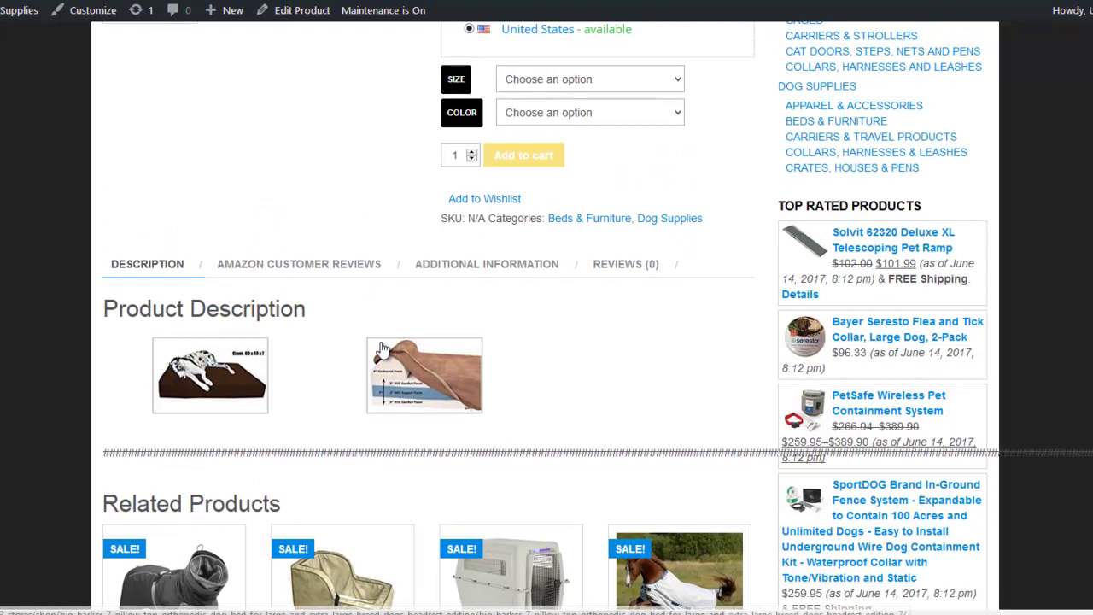
scroll(385, 285, up, 1)
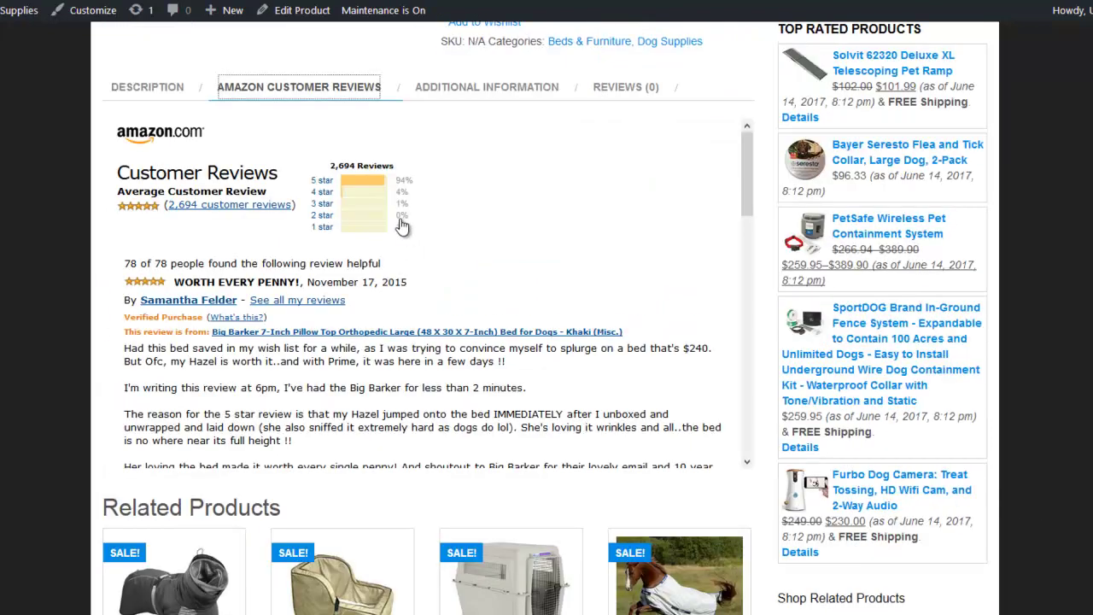
scroll(290, 205, down, 1)
scroll(307, 239, down, 2)
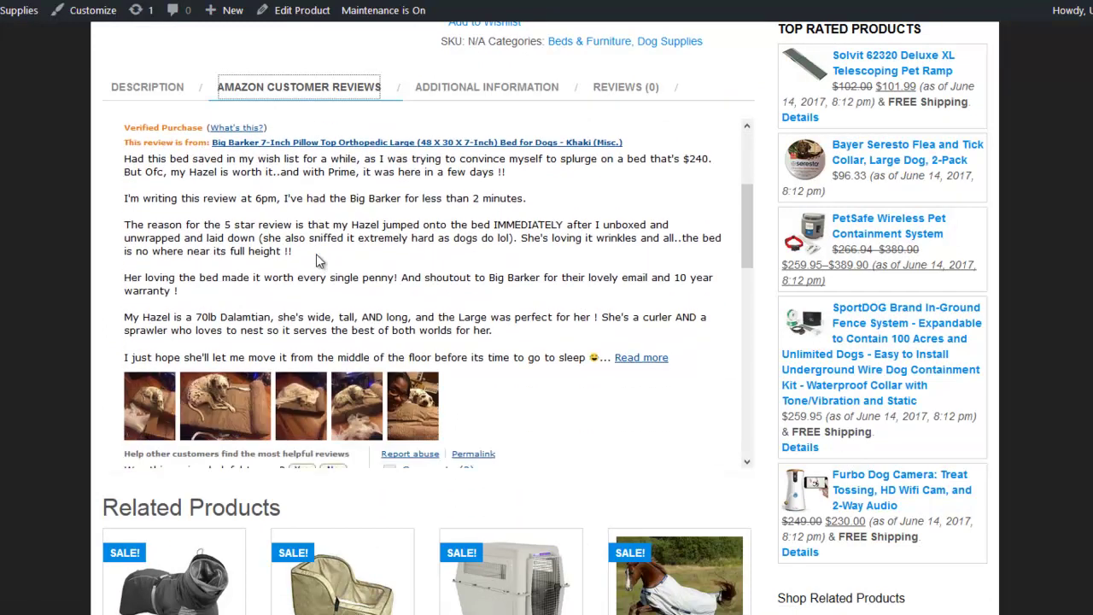
scroll(323, 269, down, 2)
scroll(22, 409, down, 2)
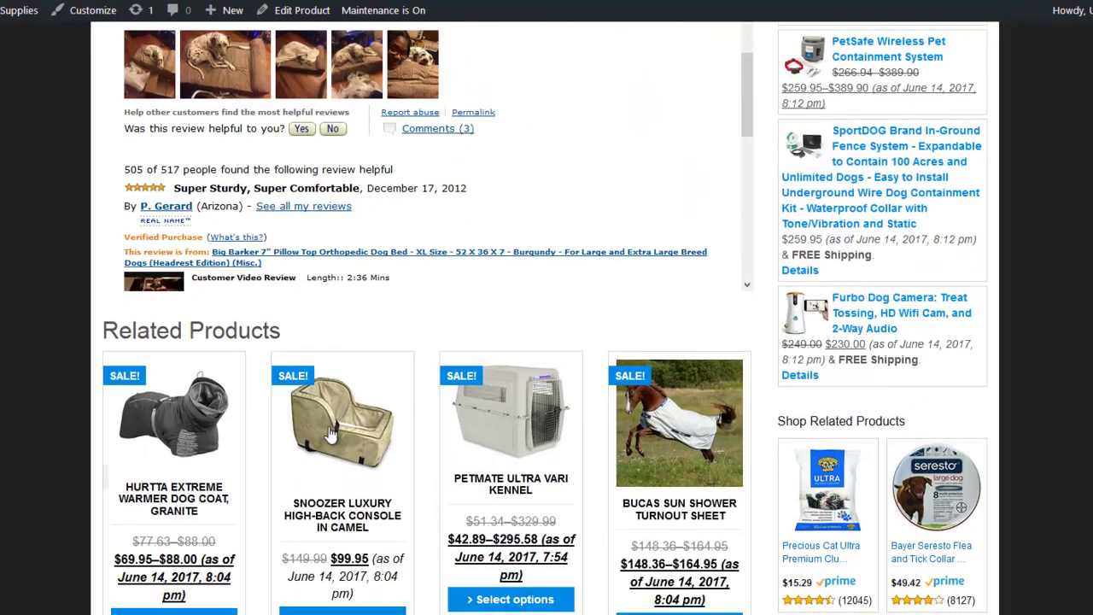
scroll(28, 367, up, 2)
scroll(27, 366, up, 3)
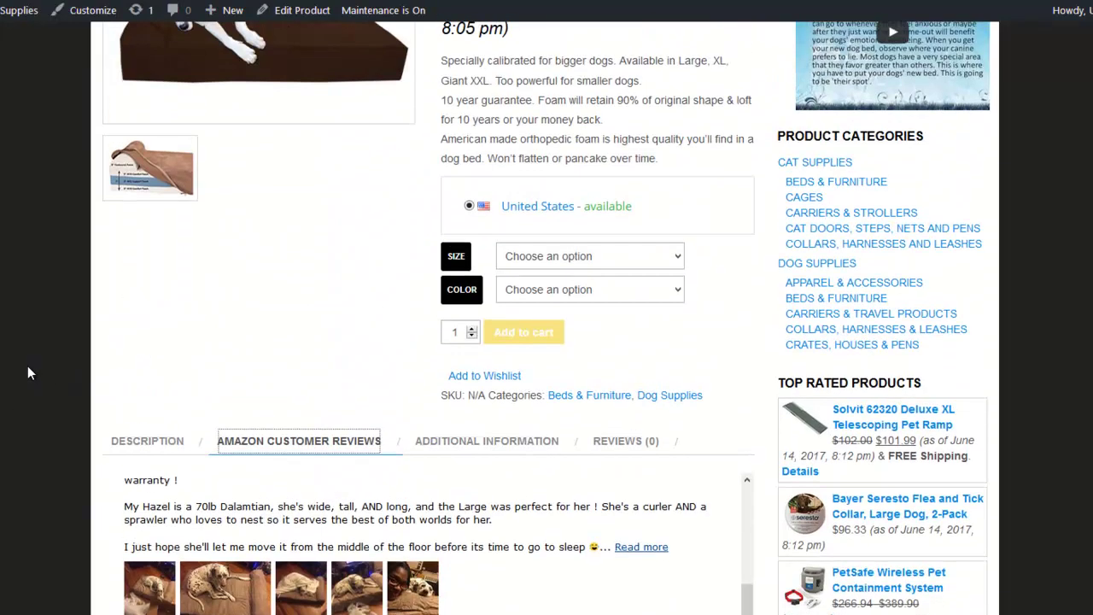
scroll(27, 363, up, 3)
scroll(27, 362, up, 1)
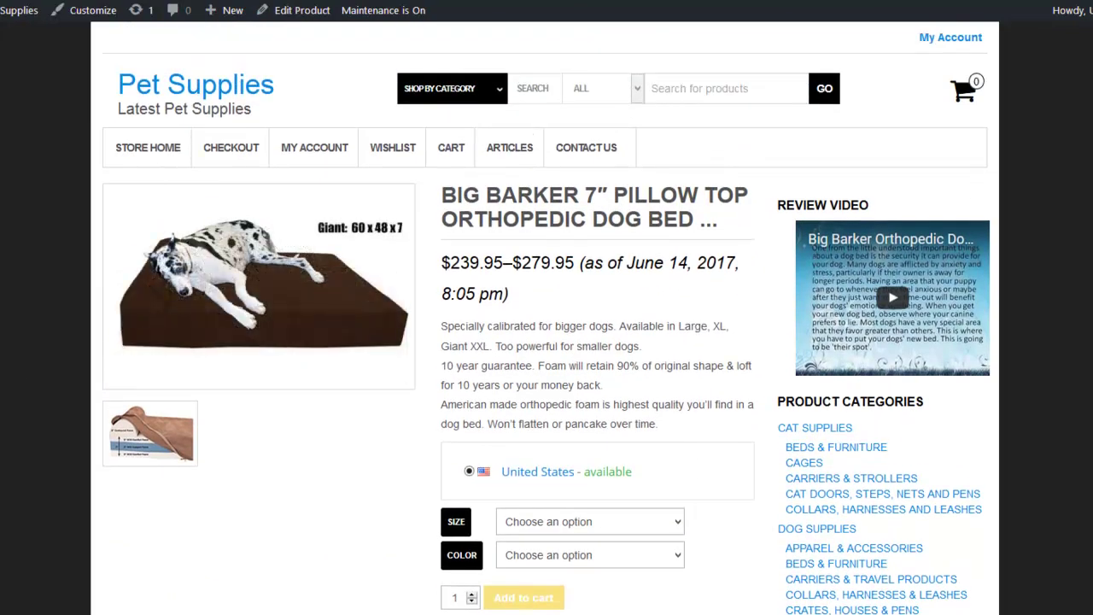